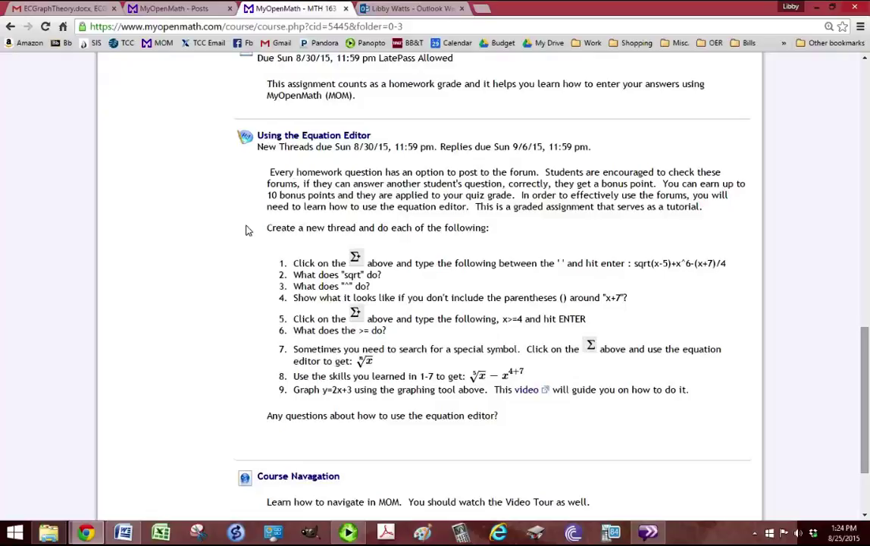
- Start a thread with the subject Sample in the Using the Equation Editor forum and paste the copied task list into its message
{"action": "mouse_move", "coordinate": [348, 533]}
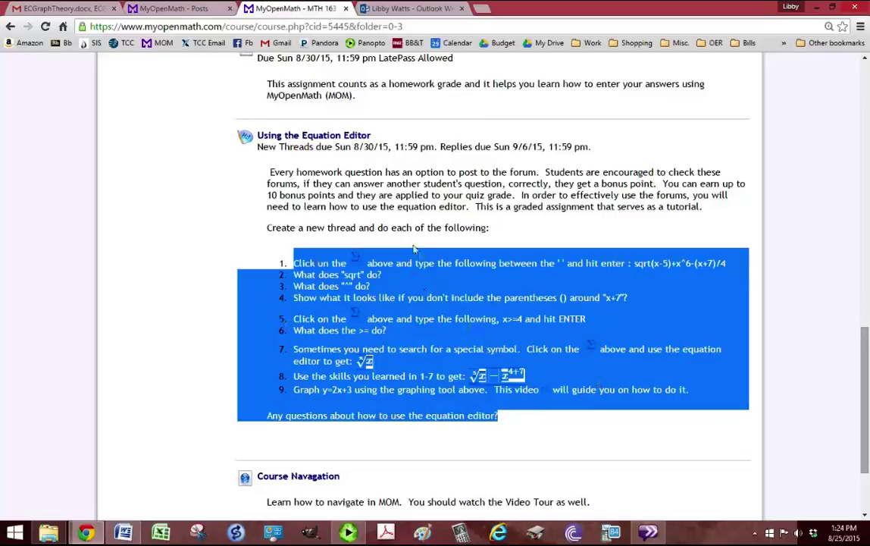
{"action": "left_click", "coordinate": [313, 137]}
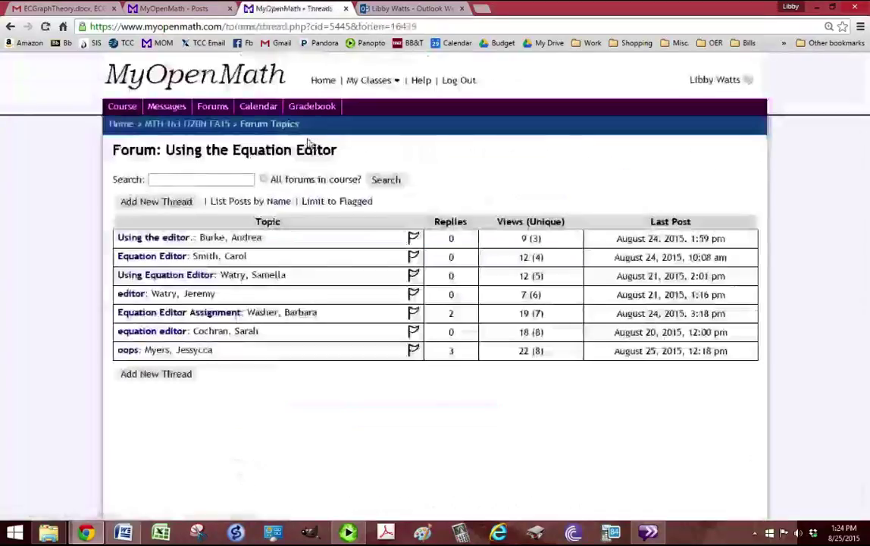
{"action": "left_click", "coordinate": [172, 202]}
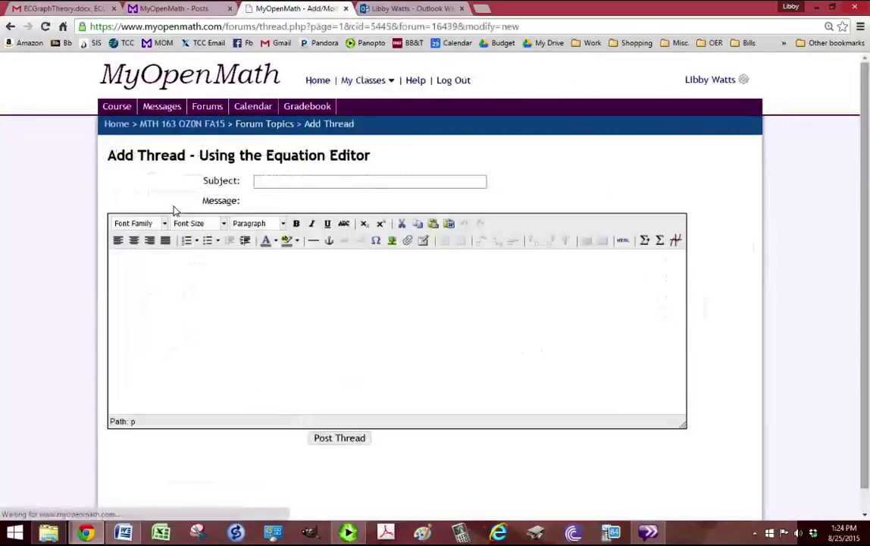
{"action": "left_click", "coordinate": [286, 191]}
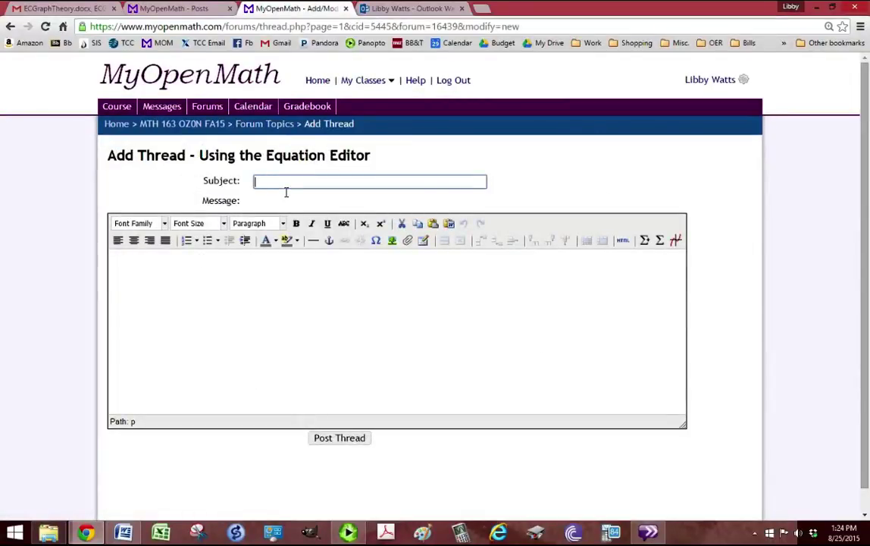
{"action": "type", "text": "Sa"}
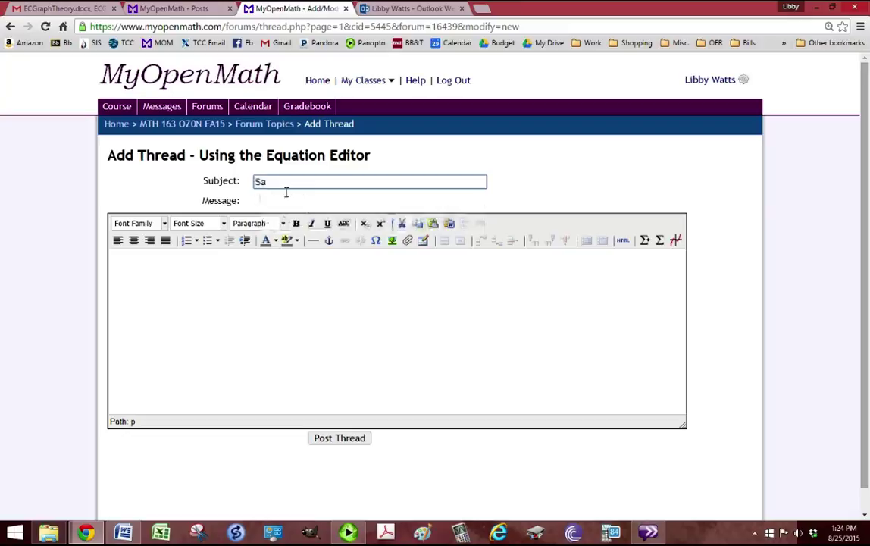
{"action": "type", "text": "mple"}
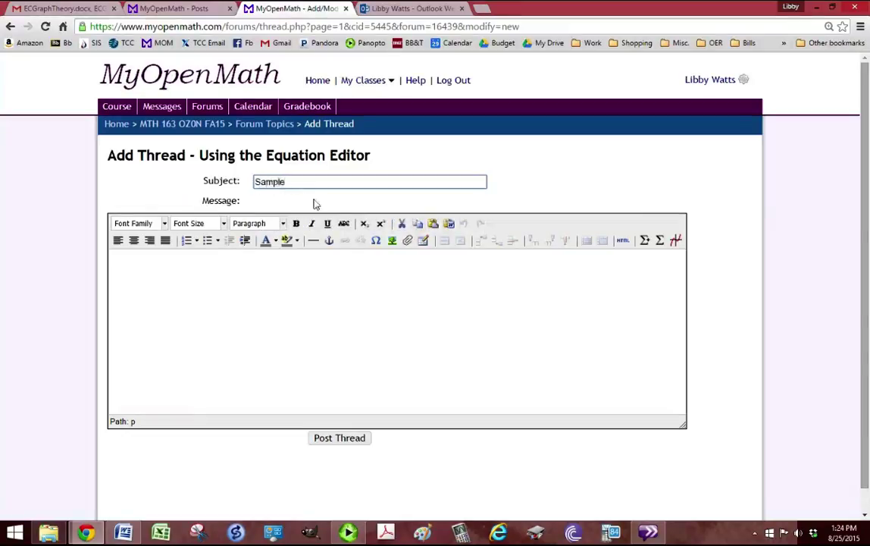
{"action": "left_click", "coordinate": [312, 298]}
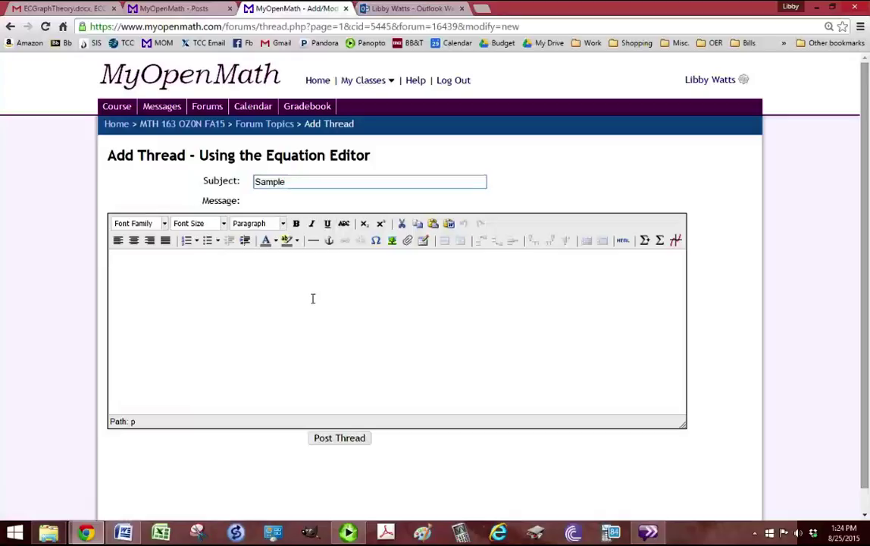
{"action": "key", "text": "ctrl+v"}
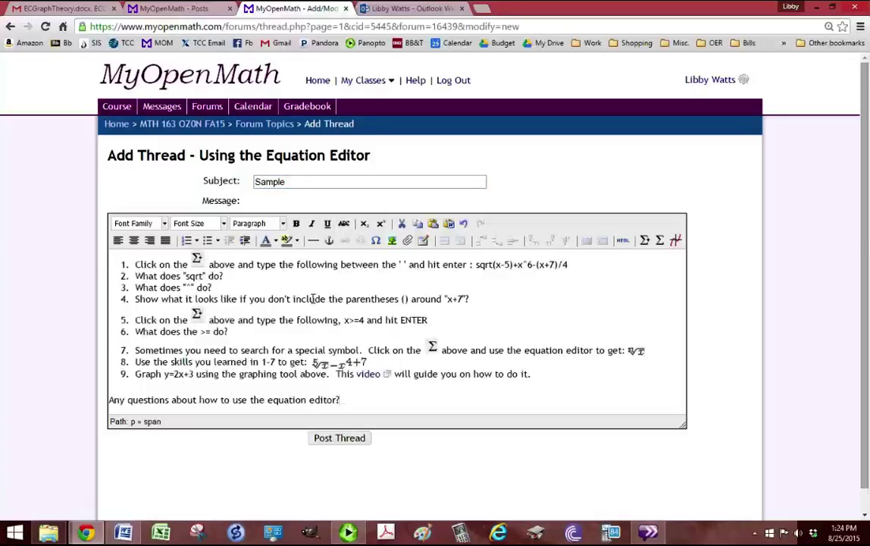
- Insert the math expression sqrt(x-5)+x^6-(x+7)/4 at the start of item 1, on its own list line before the instruction text
{"action": "left_click", "coordinate": [137, 265]}
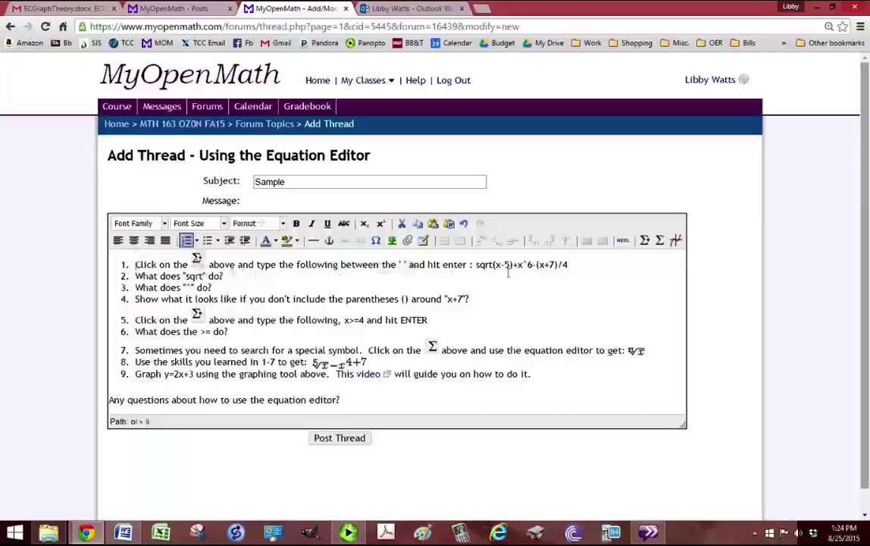
{"action": "left_click", "coordinate": [646, 241]}
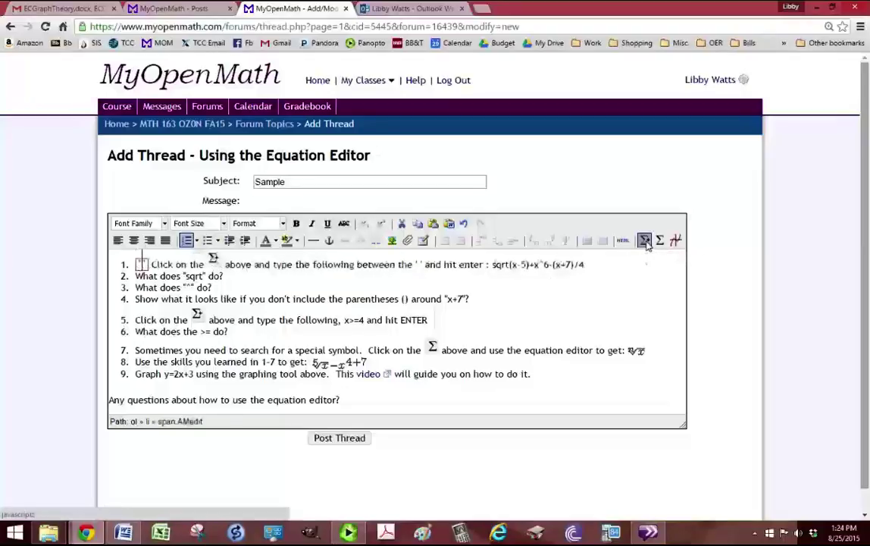
{"action": "type", "text": "sqrt"}
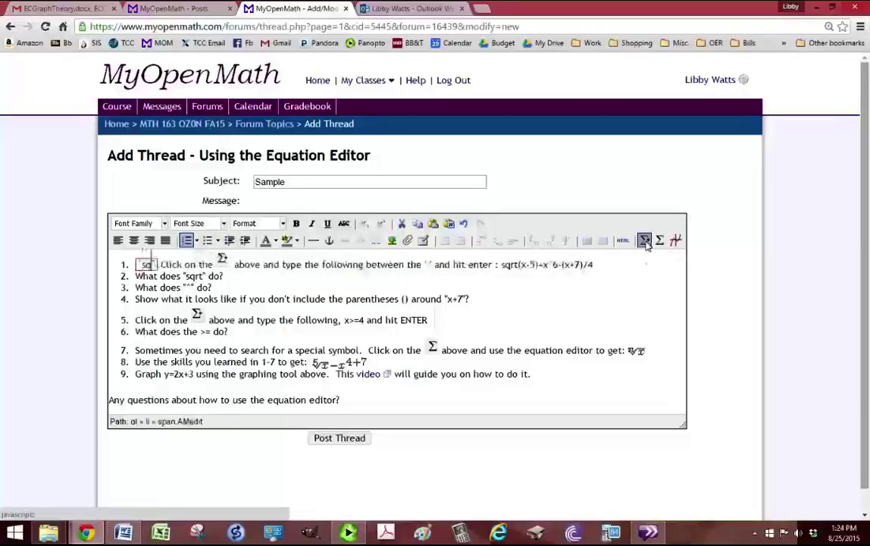
{"action": "type", "text": "(x-5"}
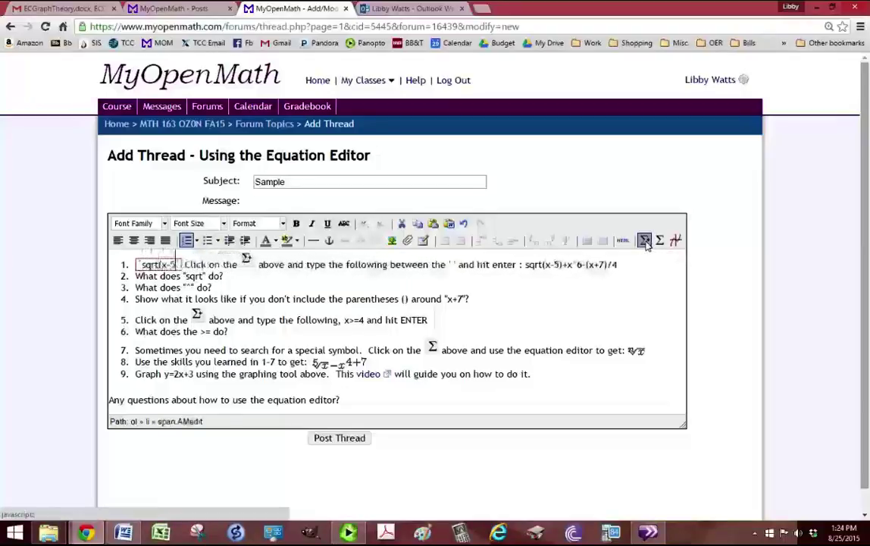
{"action": "type", "text": ")+x^6"}
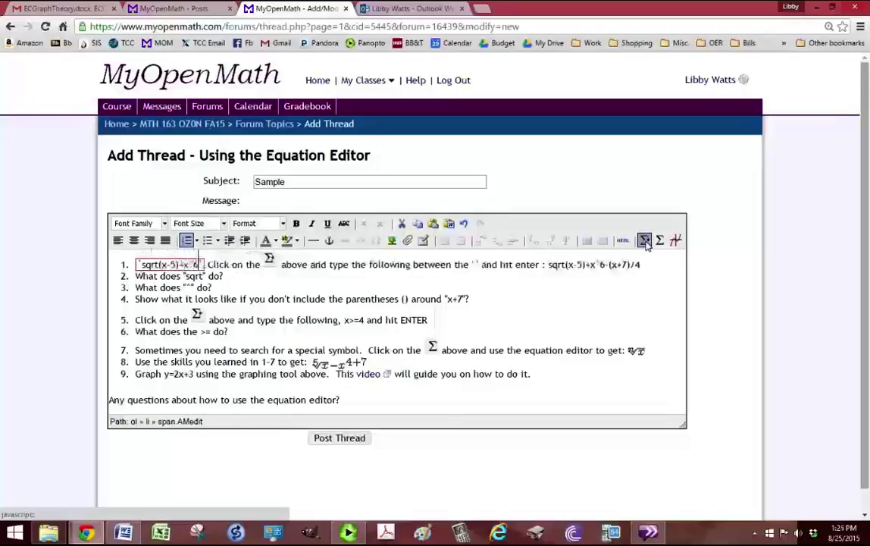
{"action": "type", "text": "-("}
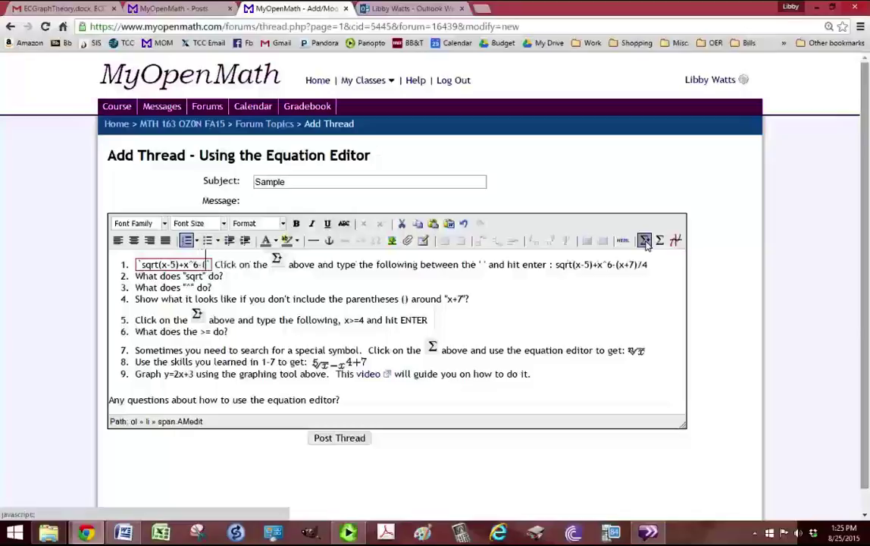
{"action": "type", "text": "x+"}
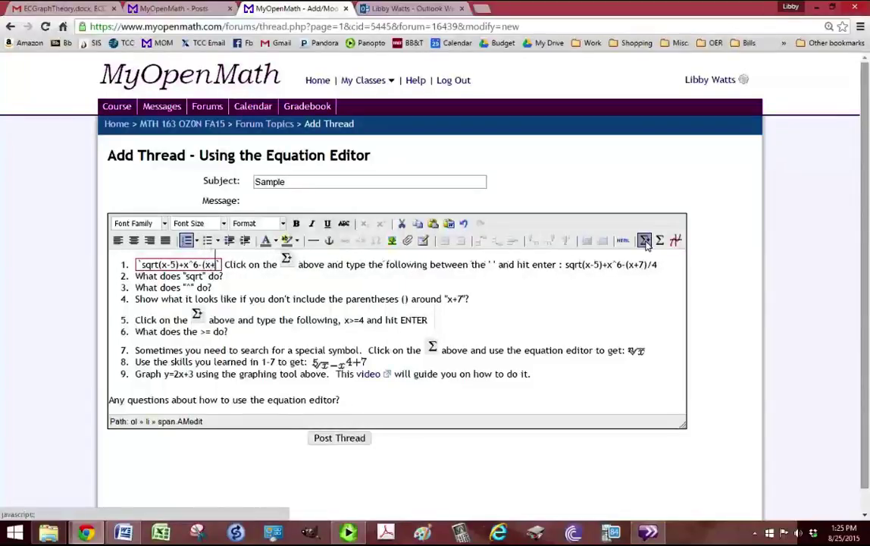
{"action": "type", "text": "7)/4"}
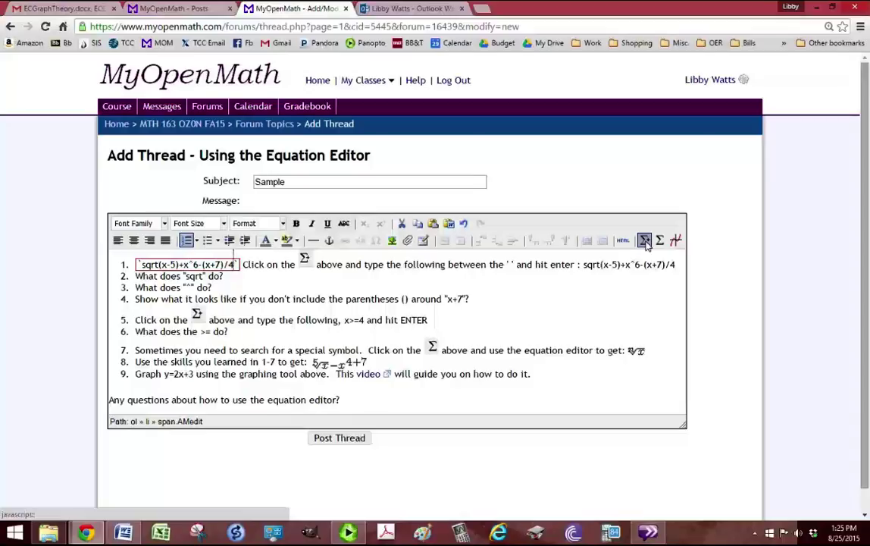
{"action": "key", "text": "Return"}
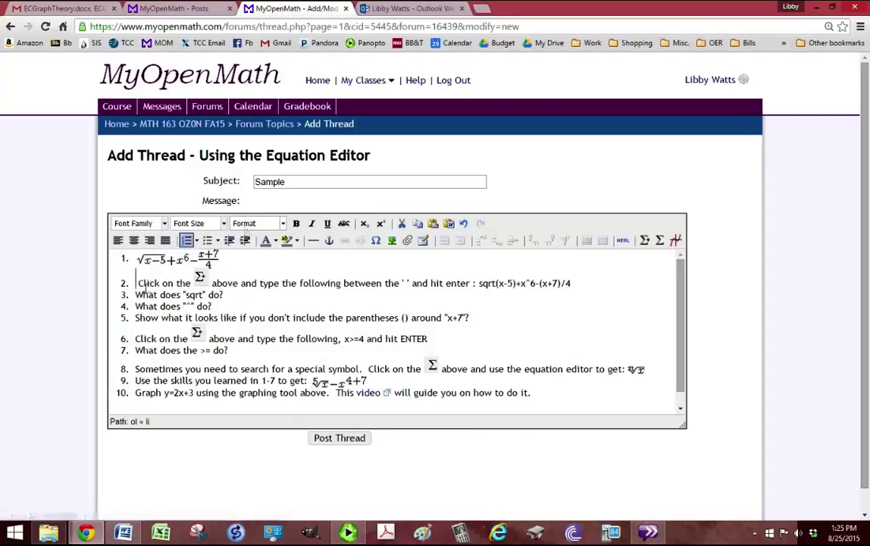
- Delete the leftover instruction text for the first equation so the "sqrt" question becomes item 2
{"action": "left_click_drag", "start_coordinate": [138, 282], "coordinate": [614, 283]}
{"action": "key", "text": "Delete"}
{"action": "key", "text": "Delete"}
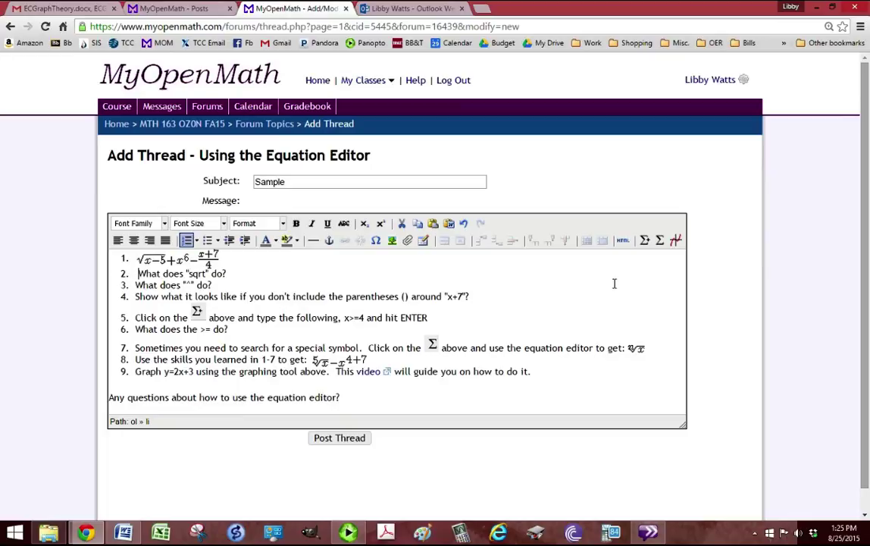
- Answer item 2 with "Makes a square root." and remove its original question text
{"action": "key", "text": "ctrl+Right"}
{"action": "key", "text": "ctrl+Right"}
{"action": "key", "text": "ctrl+Right"}
{"action": "type", "text": "Makes a square root"}
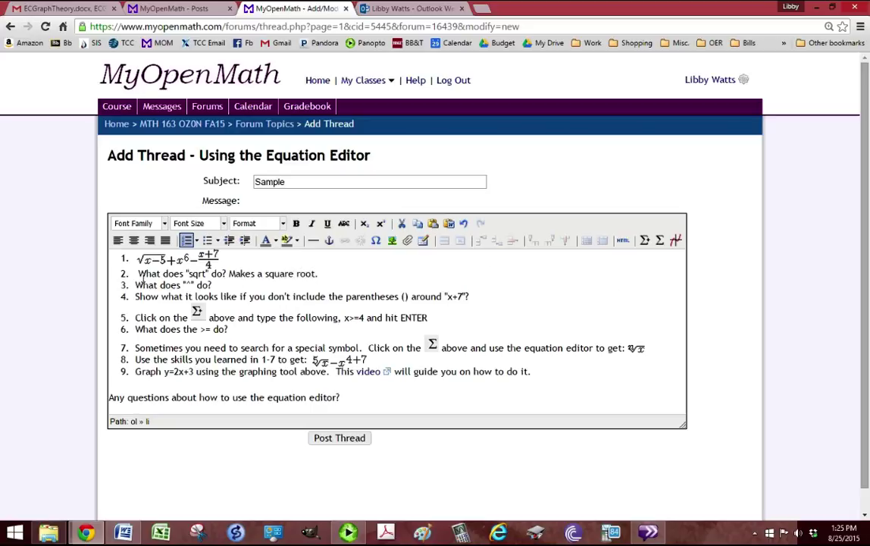
{"action": "left_click_drag", "start_coordinate": [138, 274], "coordinate": [232, 279]}
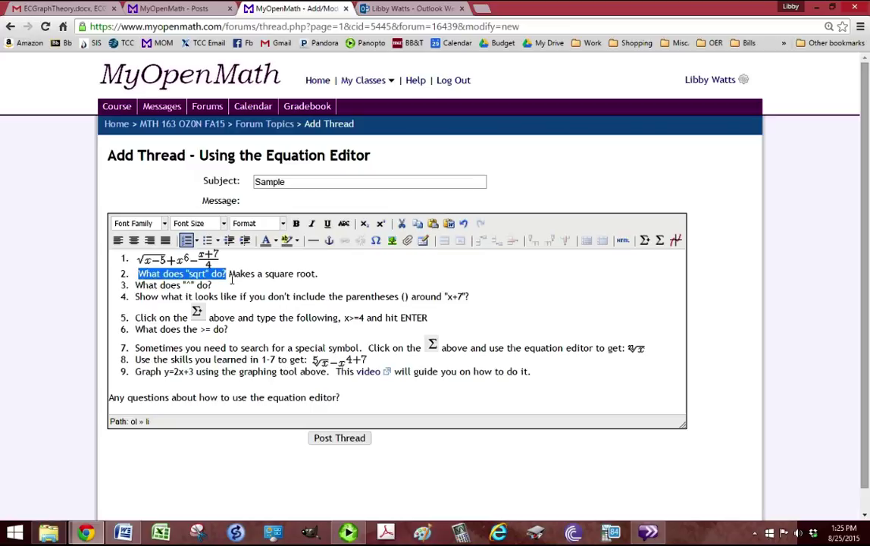
{"action": "key", "text": "Delete"}
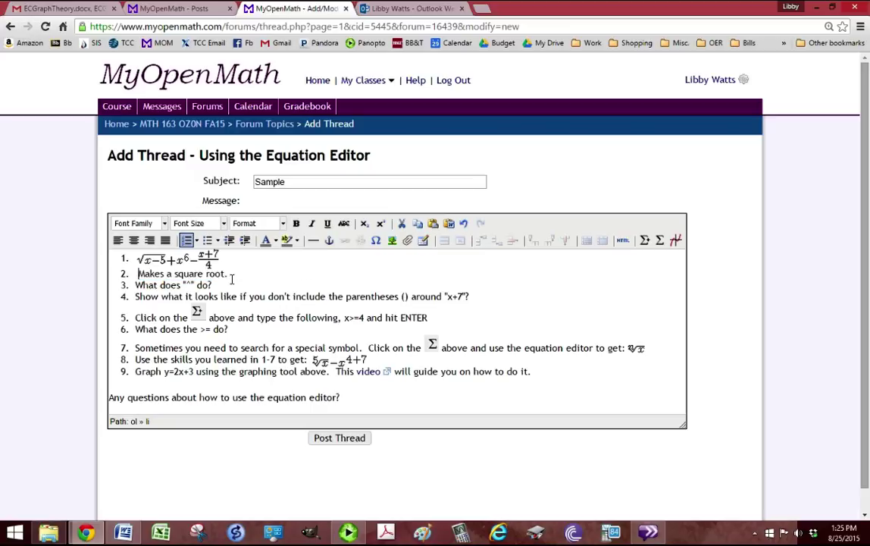
- Replace the question in item 3 with the answer "Makes an exponent."
{"action": "key", "text": "Down"}
{"action": "key", "text": "shift+Right"}
{"action": "key", "text": "shift+Right"}
{"action": "key", "text": "shift+Right"}
{"action": "key", "text": "shift+Right"}
{"action": "key", "text": "shift+Right"}
{"action": "key", "text": "shift+Right"}
{"action": "key", "text": "shift+Right"}
{"action": "key", "text": "shift+Right"}
{"action": "key", "text": "shift+Right"}
{"action": "key", "text": "shift+Right"}
{"action": "key", "text": "shift+Right"}
{"action": "key", "text": "shift+Right"}
{"action": "key", "text": "shift+Right"}
{"action": "key", "text": "shift+Right"}
{"action": "key", "text": "shift+Right"}
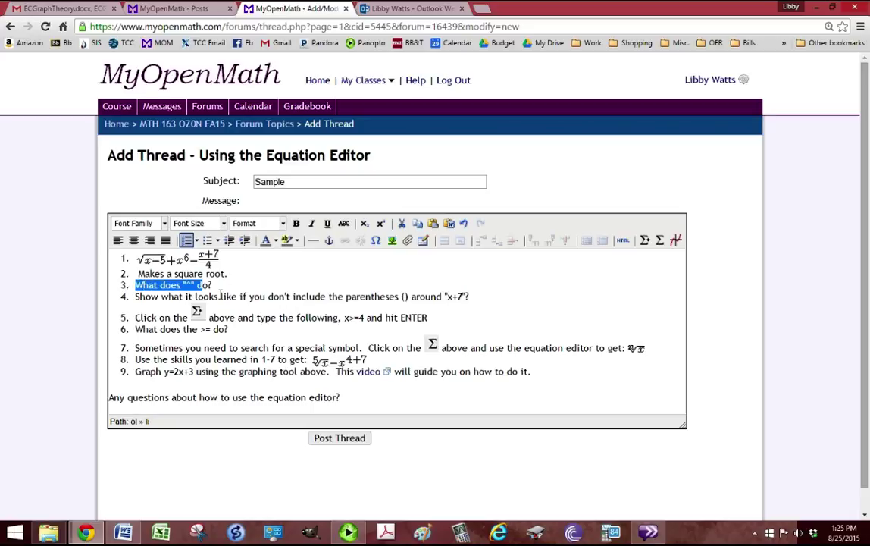
{"action": "key", "text": "shift+Right"}
{"action": "key", "text": "shift+Right"}
{"action": "type", "text": "Makes an"}
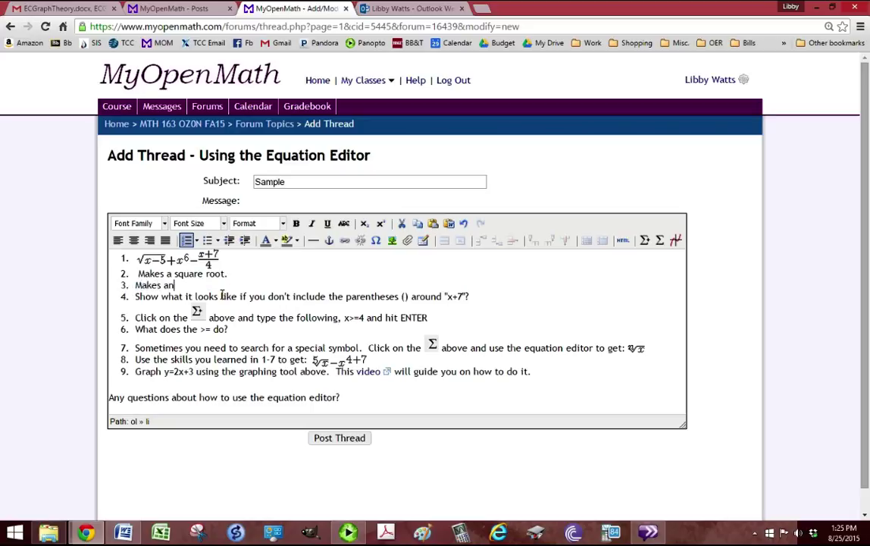
{"action": "type", "text": " exponent."}
- Insert the math expression sqrt(x-5)+x^6-x+7/4, without parentheses around x+7, as item 4 on its own list line
{"action": "left_click", "coordinate": [156, 265]}
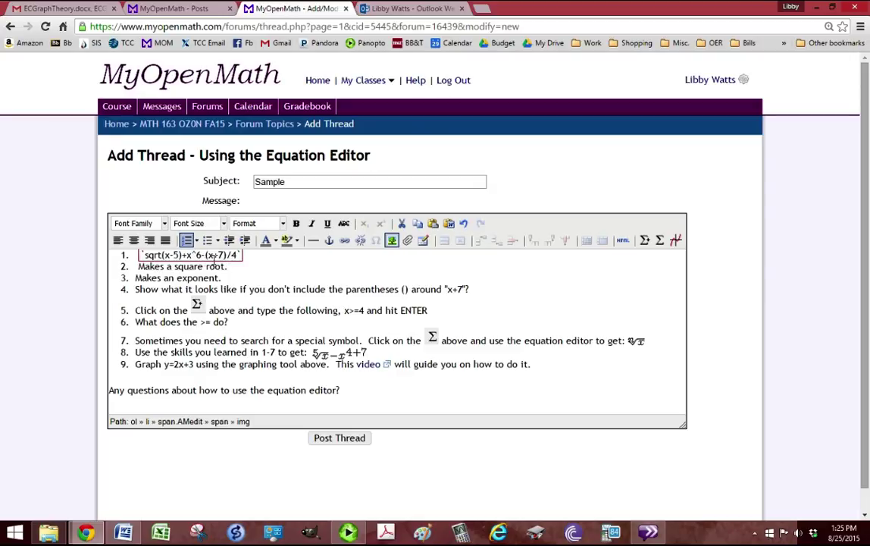
{"action": "left_click", "coordinate": [136, 290]}
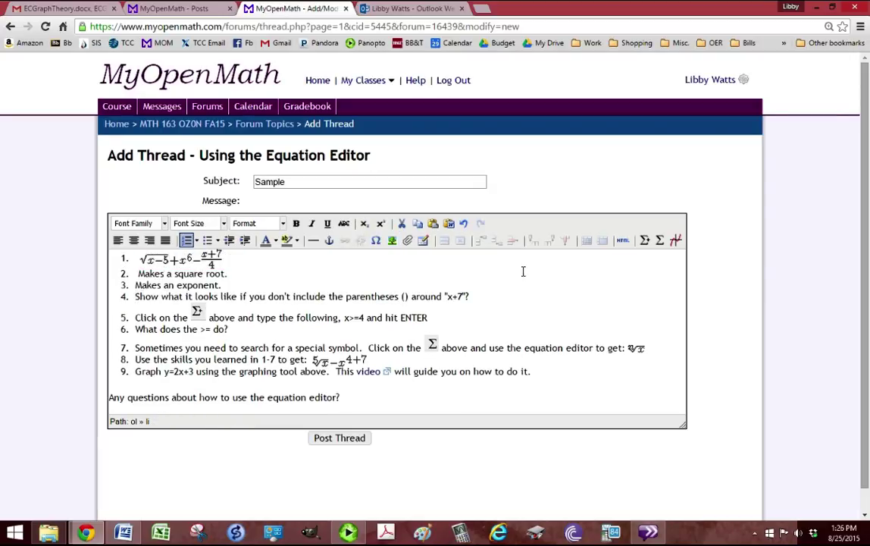
{"action": "left_click", "coordinate": [643, 242]}
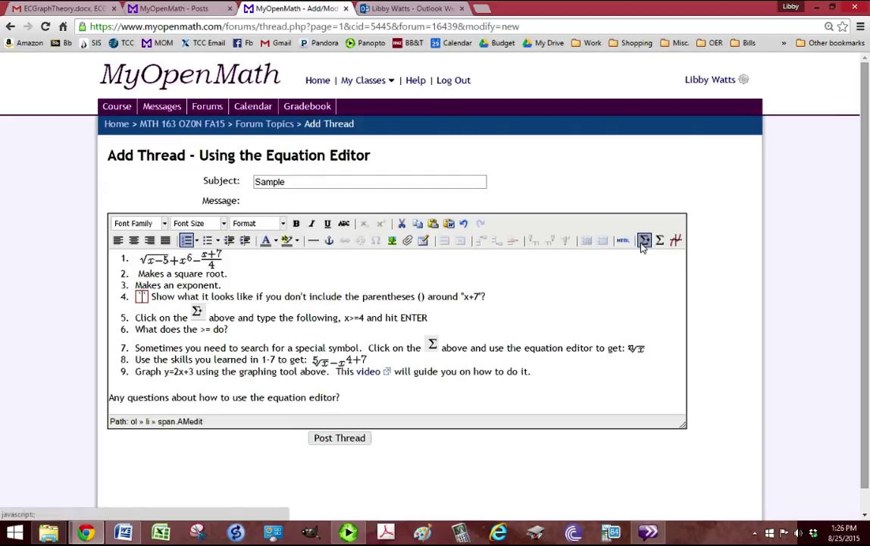
{"action": "type", "text": "sqrt(x-"}
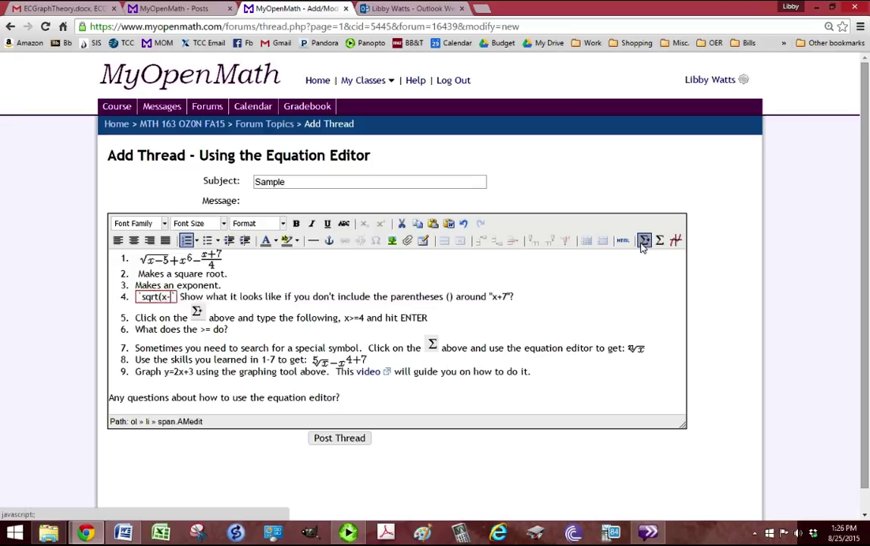
{"action": "type", "text": "5)+x^"}
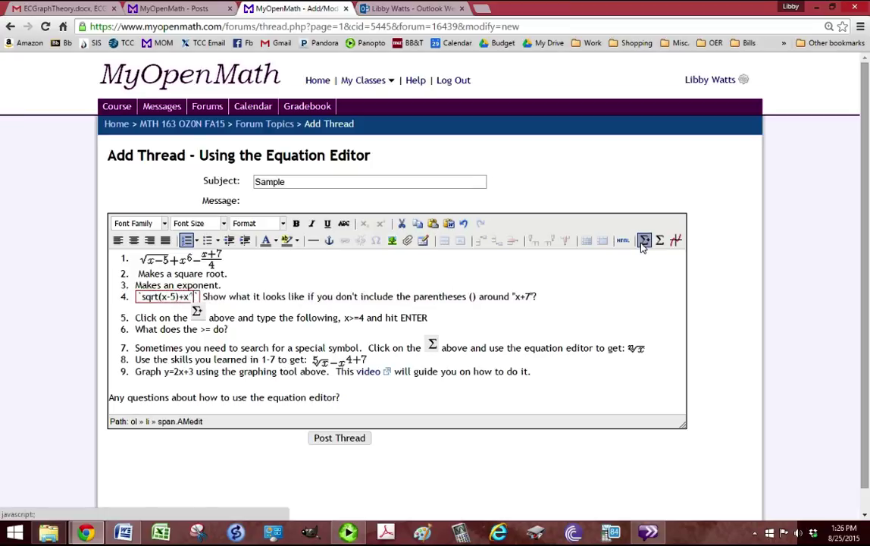
{"action": "type", "text": "6-"}
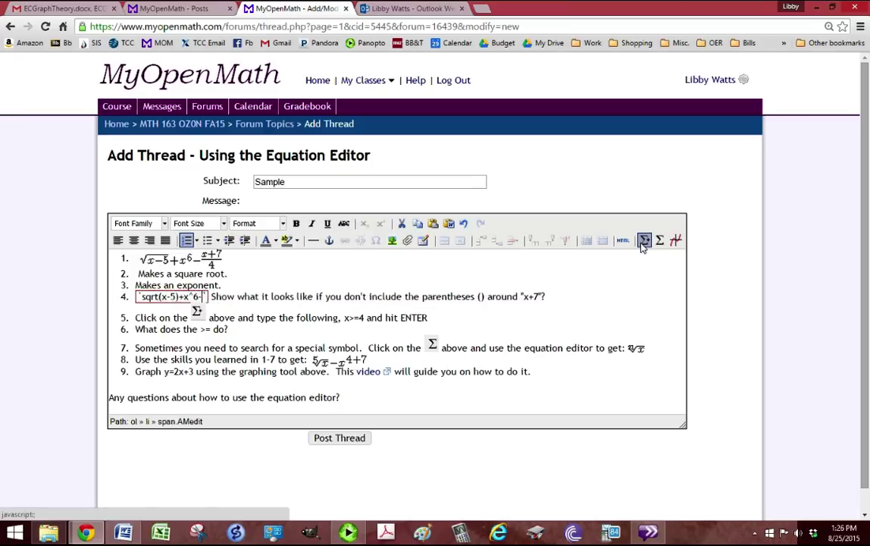
{"action": "type", "text": "x+7/"}
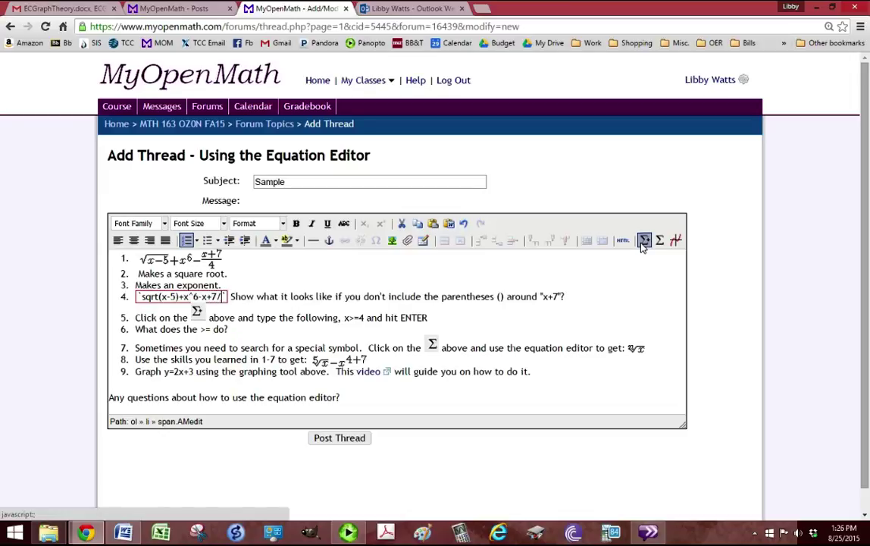
{"action": "type", "text": "4"}
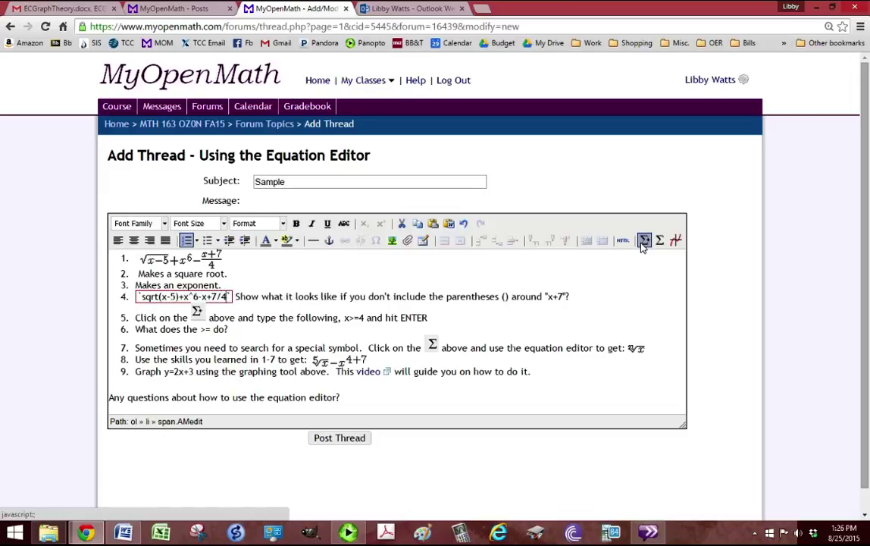
{"action": "key", "text": "Return"}
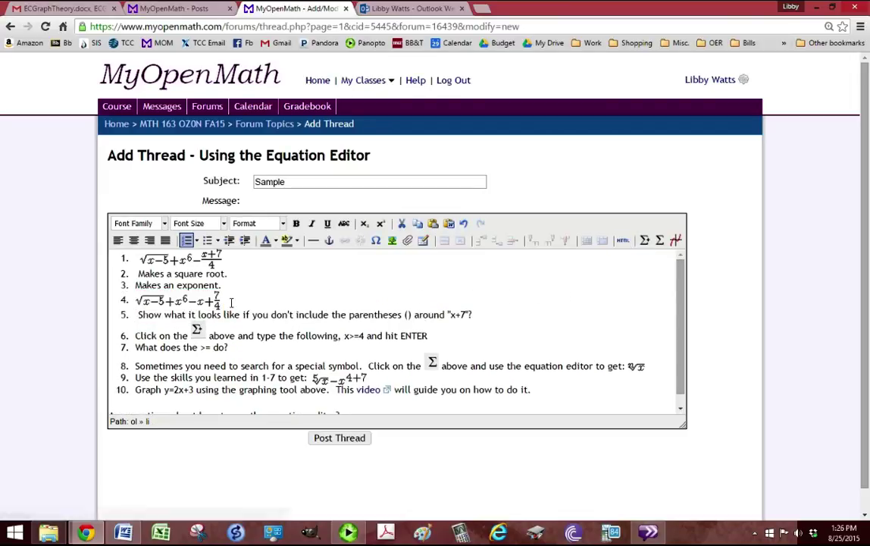
- Delete the leftover instruction about omitting the parentheses, so the next instruction becomes item 5
{"action": "left_click_drag", "start_coordinate": [138, 314], "coordinate": [495, 319]}
{"action": "key", "text": "Delete"}
{"action": "key", "text": "Delete"}
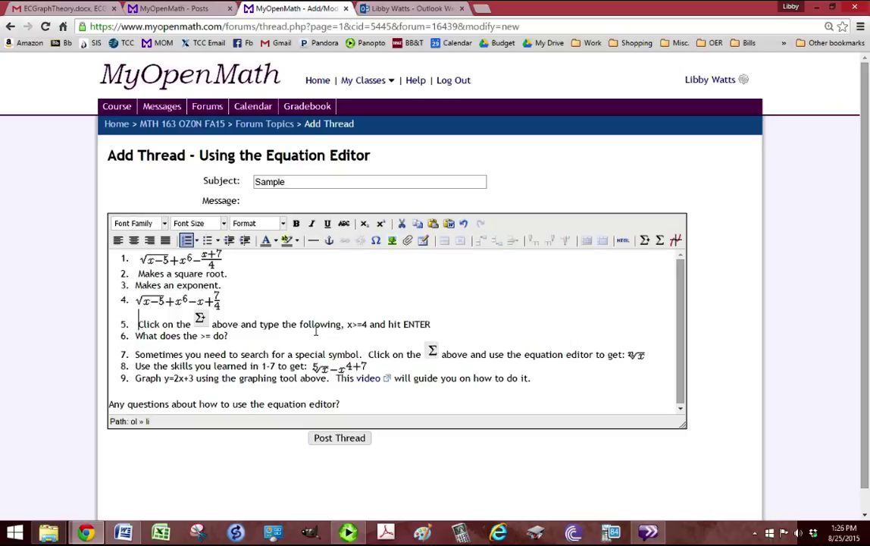
- Insert the math expression x>=4 as item 5 on its own list line and delete the leftover instruction text after it
{"action": "left_click", "coordinate": [644, 240]}
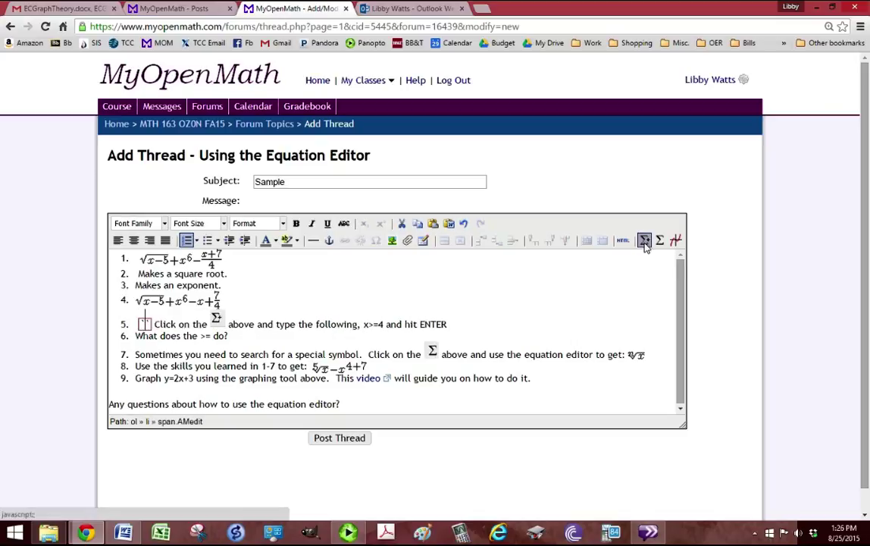
{"action": "type", "text": "x>="}
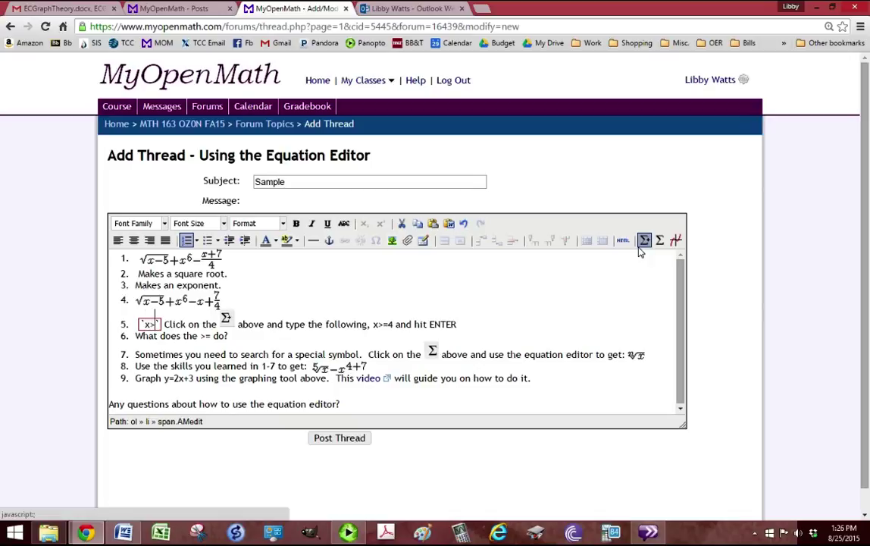
{"action": "type", "text": "4"}
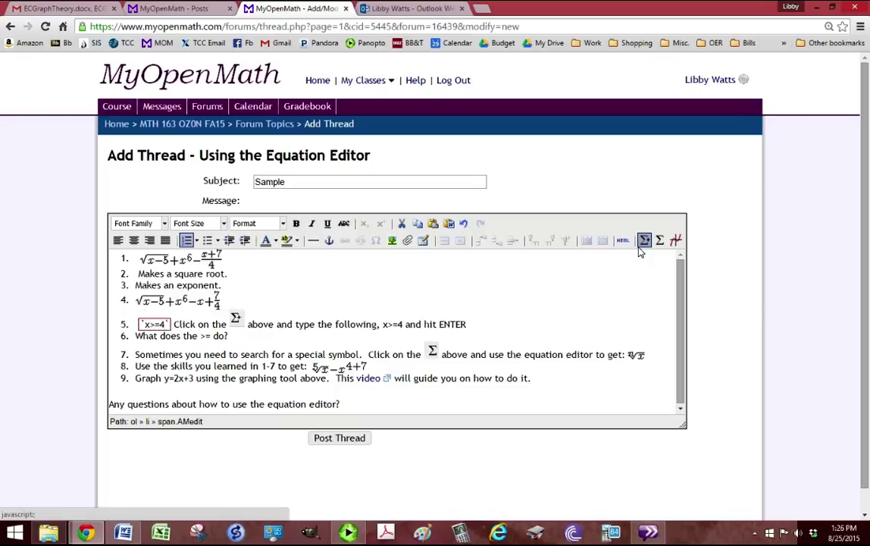
{"action": "key", "text": "Return"}
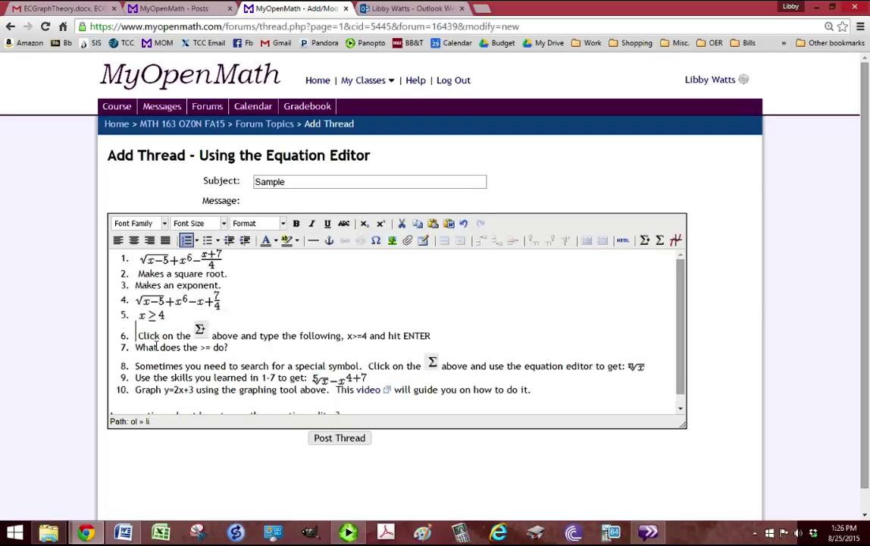
{"action": "left_click_drag", "start_coordinate": [137, 336], "coordinate": [448, 341]}
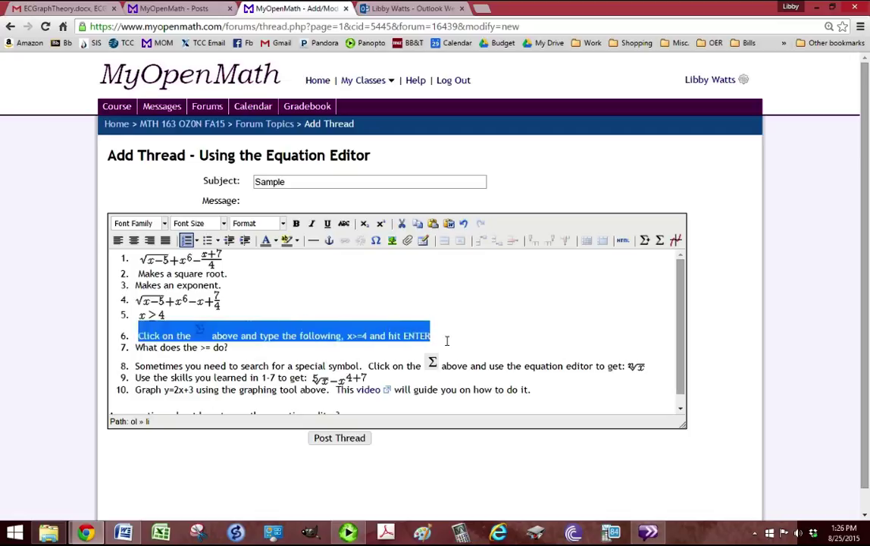
{"action": "key", "text": "Delete"}
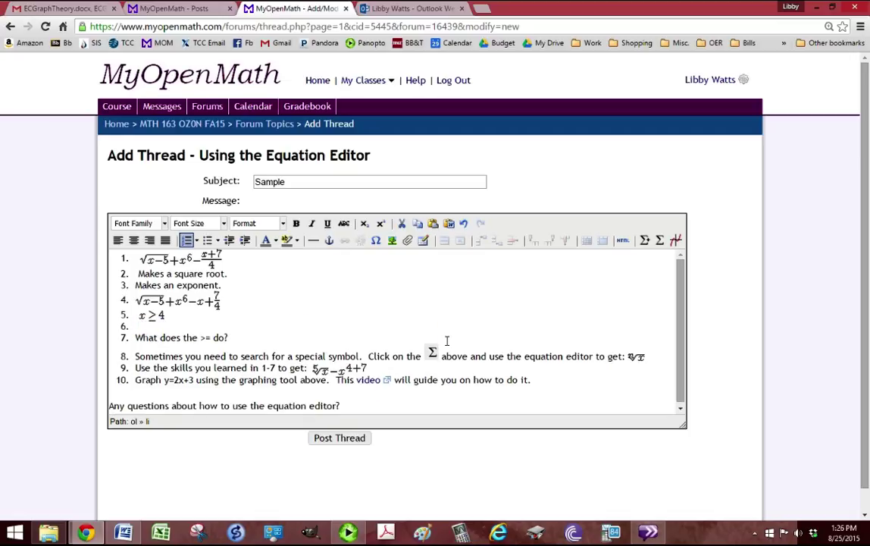
- Answer item 6 with "It makes it greater than or equal to." and remove the original question about >= with its list line
{"action": "type", "text": "It makes it great"}
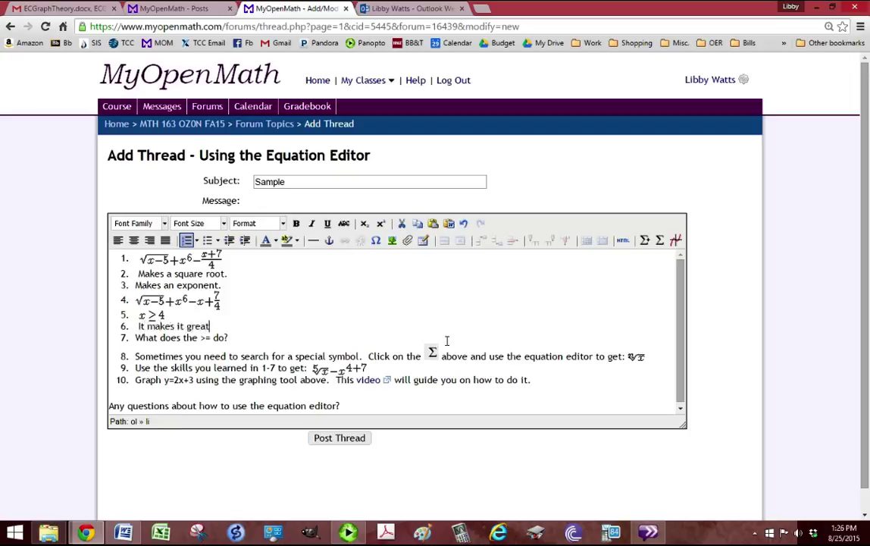
{"action": "type", "text": "er than or equal to."}
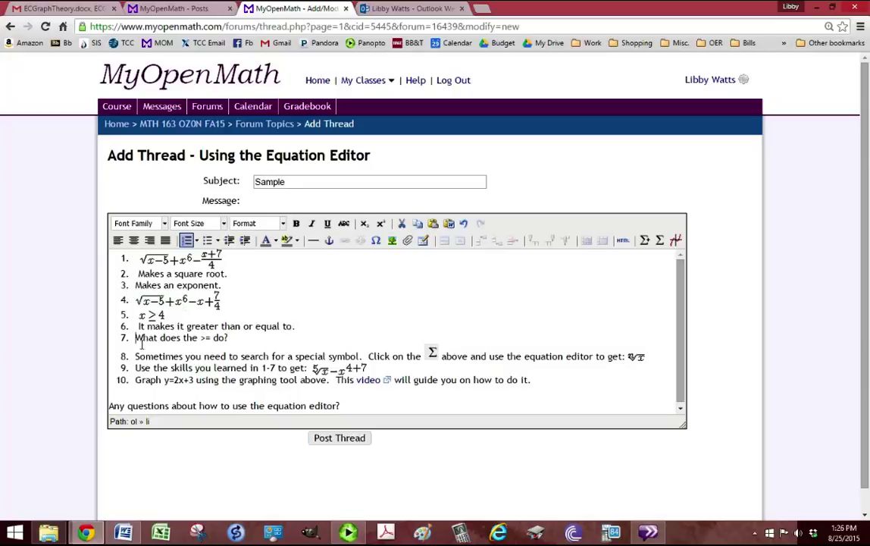
{"action": "left_click_drag", "start_coordinate": [135, 337], "coordinate": [237, 340]}
{"action": "key", "text": "Delete"}
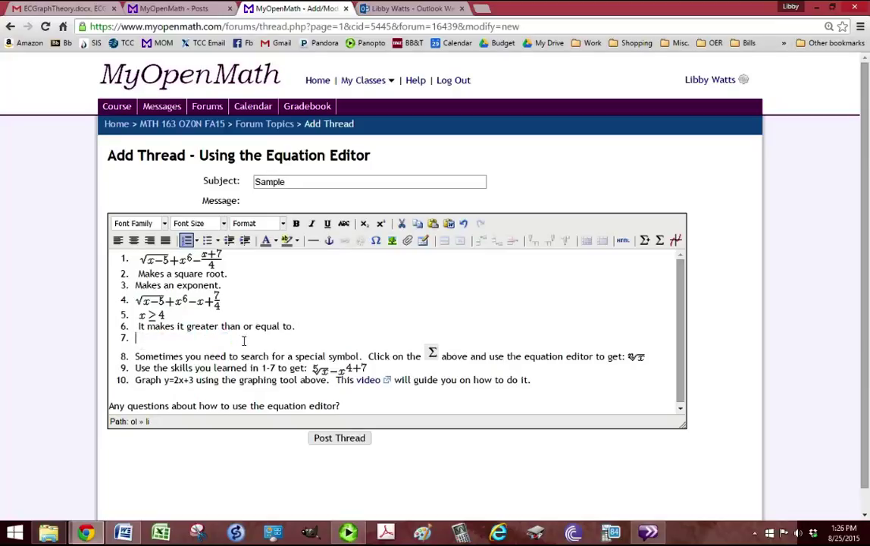
{"action": "key", "text": "Delete"}
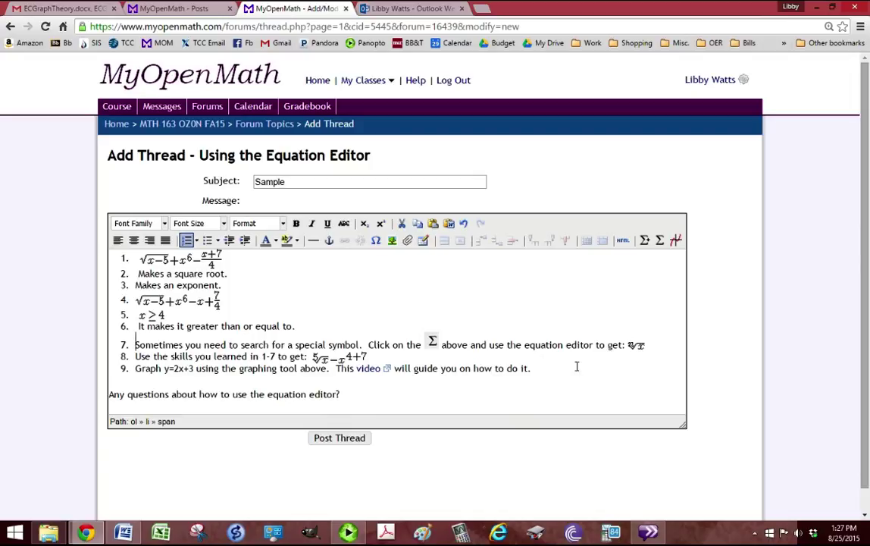
- Insert the nth root of x from the math symbols as item 7 and delete that item's instruction text
{"action": "left_click", "coordinate": [660, 242]}
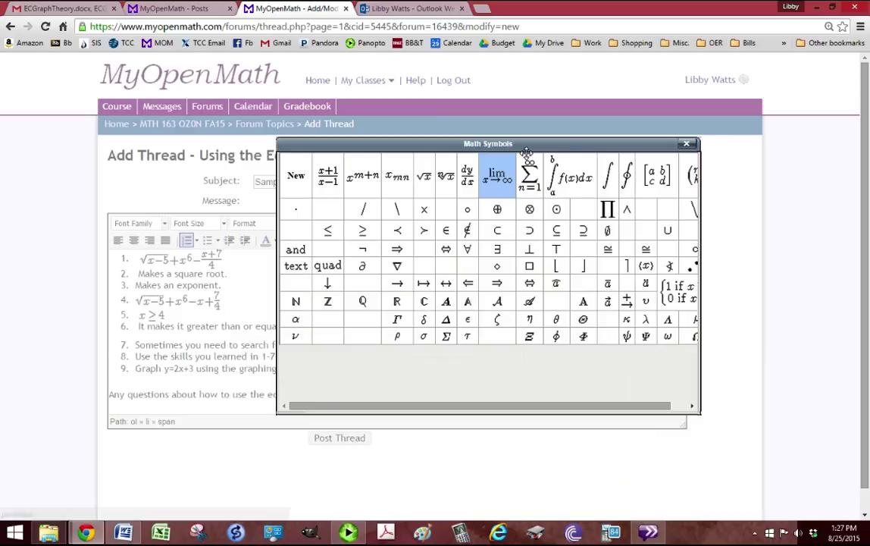
{"action": "left_click", "coordinate": [684, 144]}
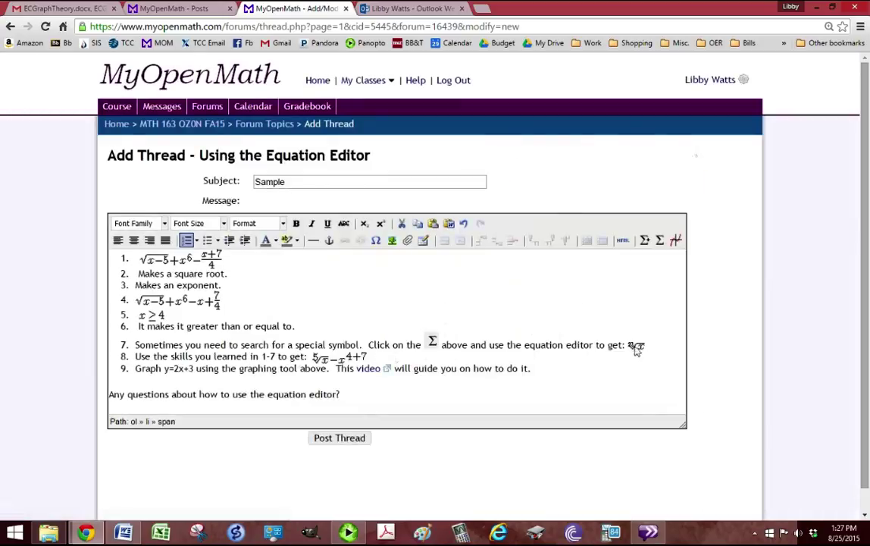
{"action": "left_click", "coordinate": [660, 240]}
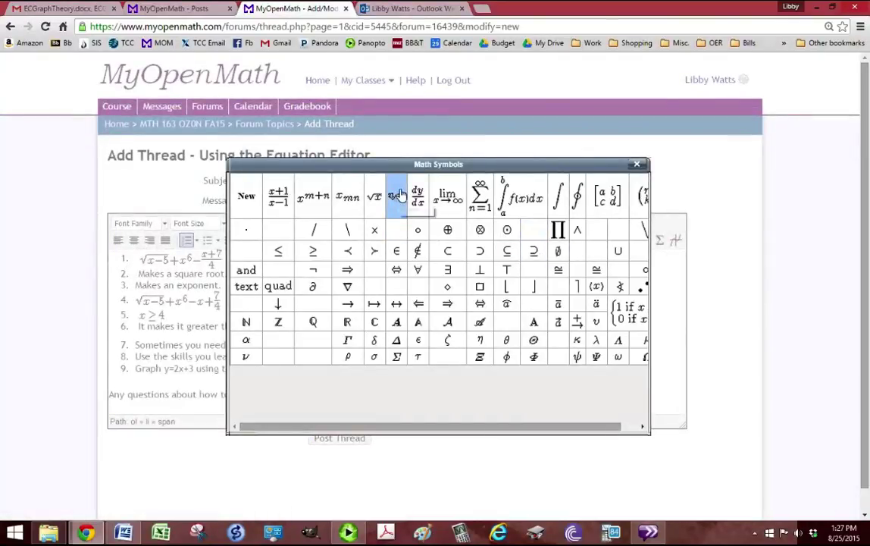
{"action": "left_click", "coordinate": [398, 195]}
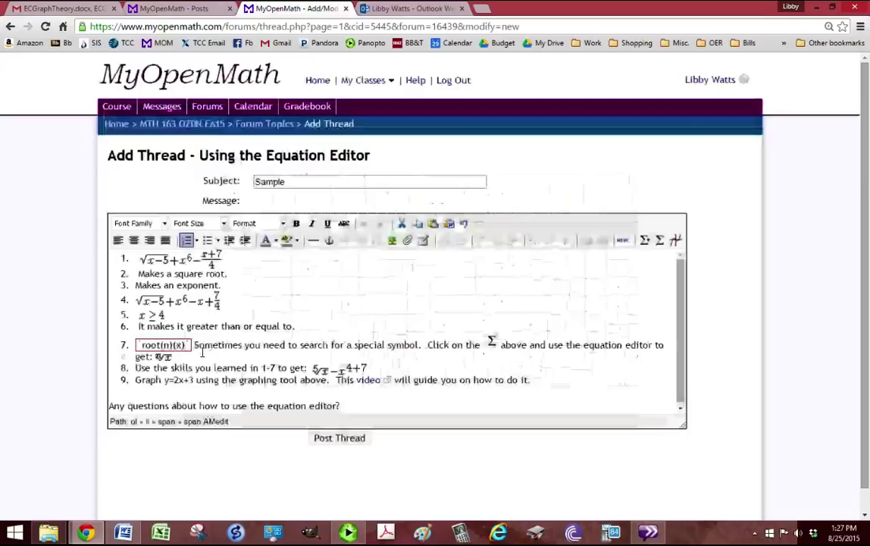
{"action": "left_click", "coordinate": [155, 344]}
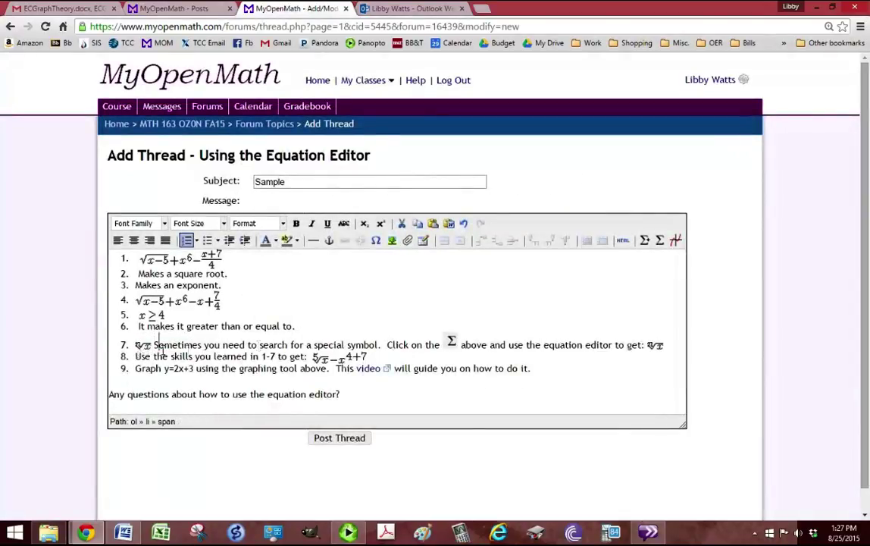
{"action": "left_click_drag", "start_coordinate": [156, 346], "coordinate": [672, 352]}
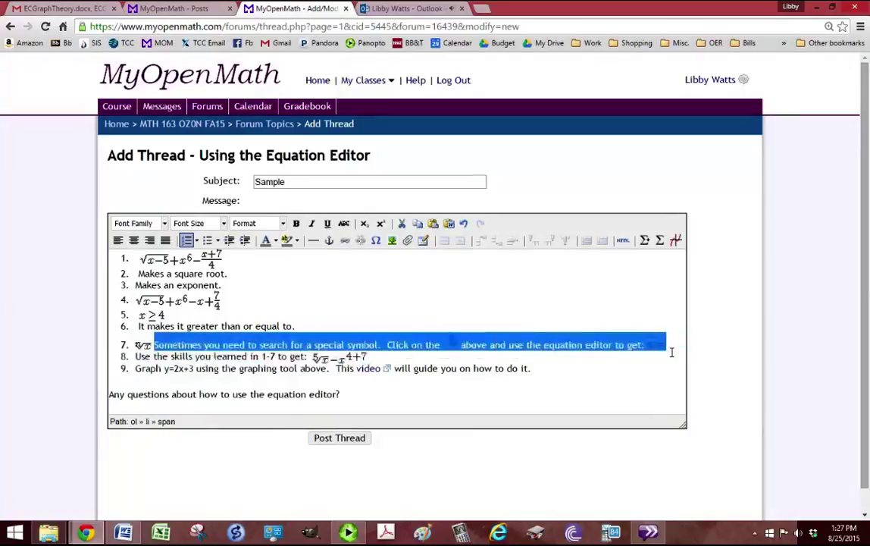
{"action": "key", "text": "BackSpace"}
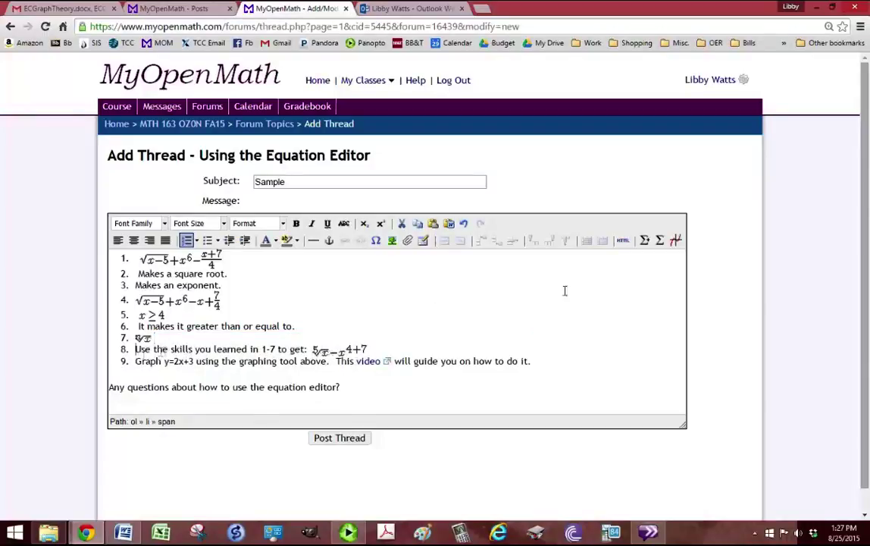
- Insert an nth-root expression before the item 8 instruction and edit it to root(5)(x)-x^4+7
{"action": "left_click", "coordinate": [660, 240]}
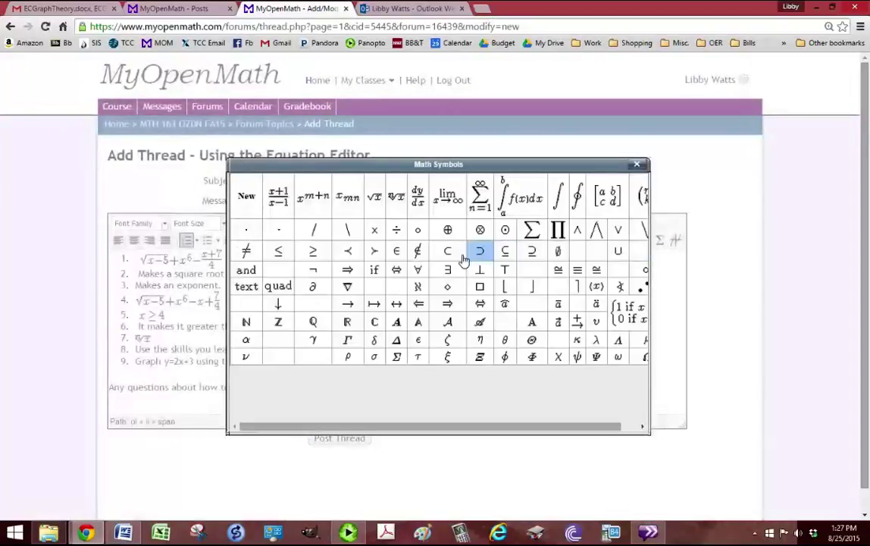
{"action": "left_click", "coordinate": [396, 199]}
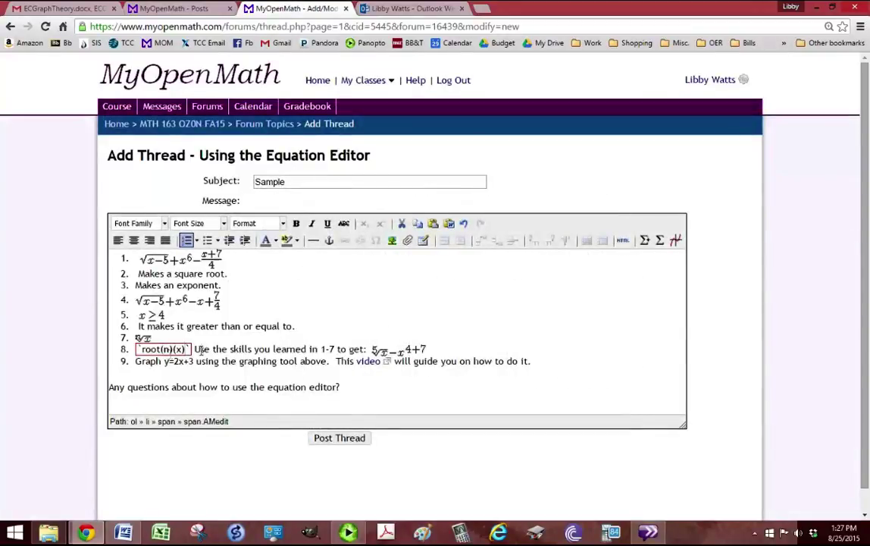
{"action": "type", "text": "5)("}
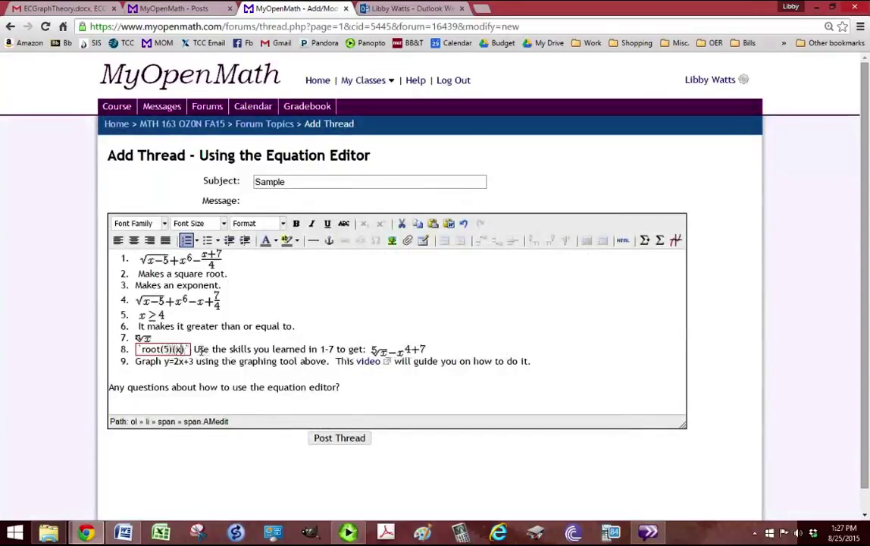
{"action": "type", "text": "x)"}
{"action": "type", "text": "-x^4"}
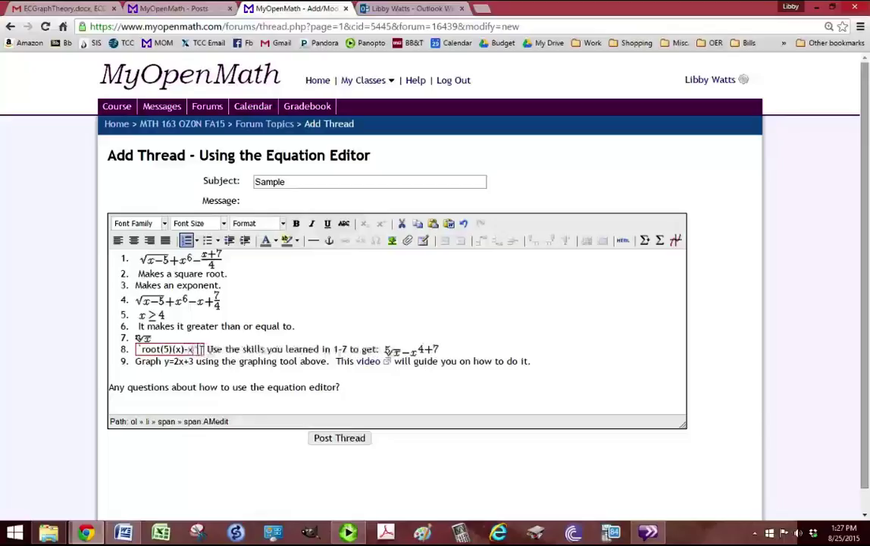
{"action": "type", "text": "+"}
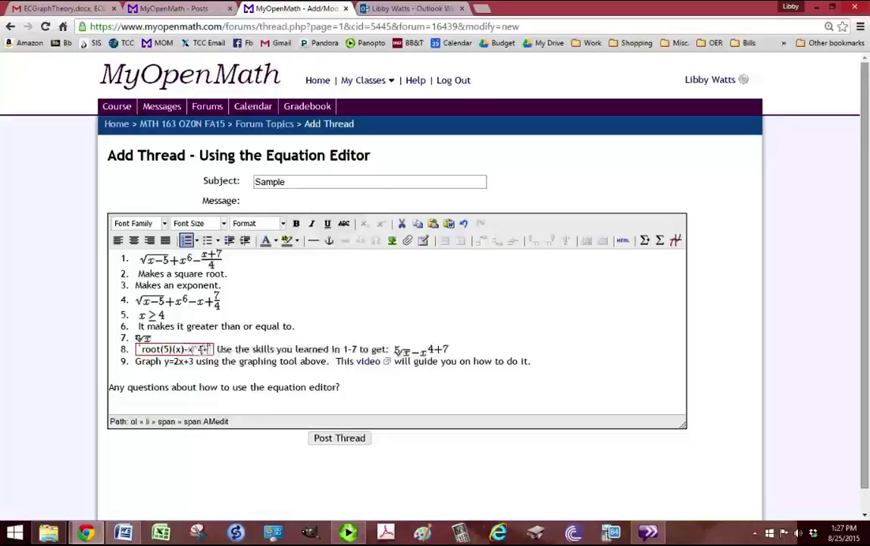
{"action": "type", "text": "7"}
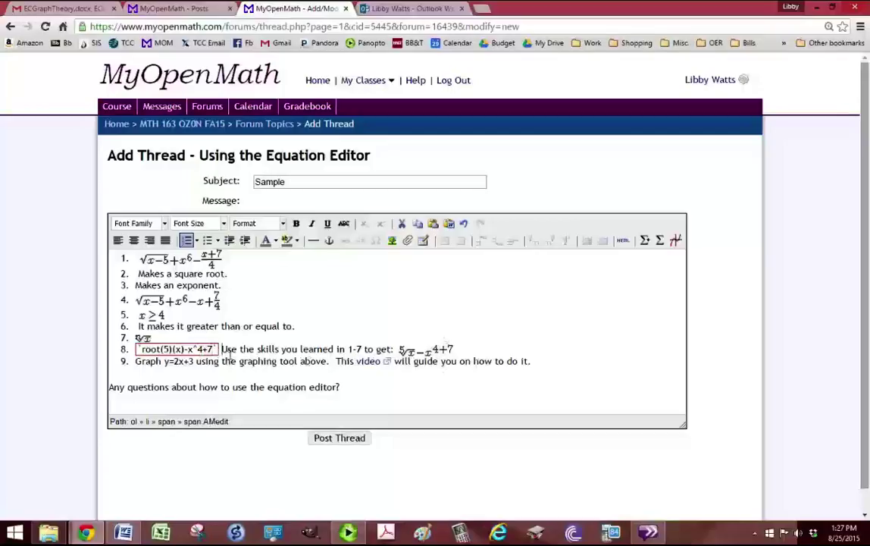
- Enclose the exponent 4+7 in parentheses in the item 8 answer, giving root(5)(x)-x^(4+7), and delete that item's instruction text
{"action": "left_click_drag", "start_coordinate": [221, 349], "coordinate": [473, 351]}
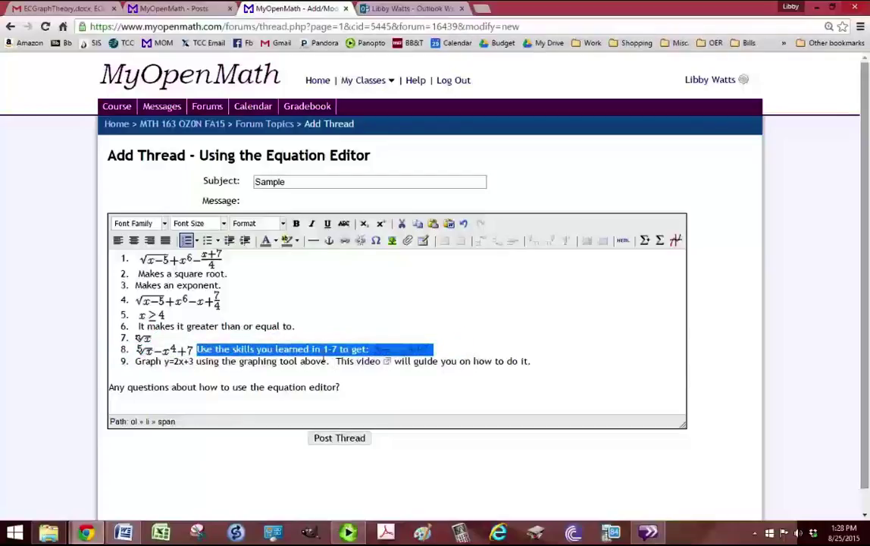
{"action": "left_click", "coordinate": [455, 349]}
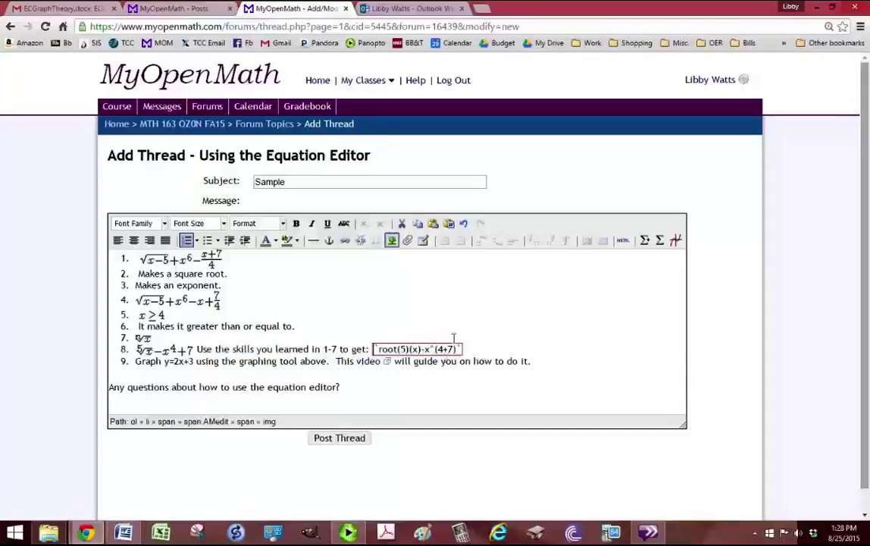
{"action": "left_click", "coordinate": [460, 347]}
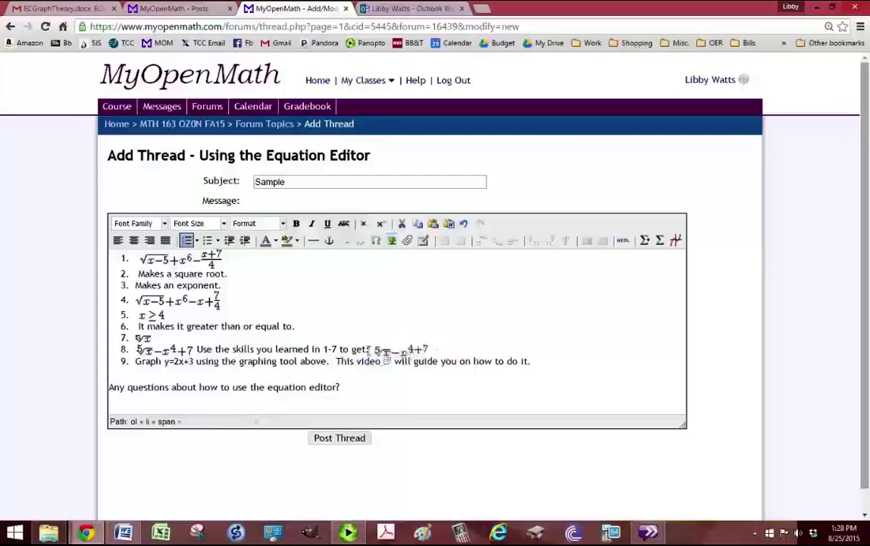
{"action": "left_click", "coordinate": [174, 352]}
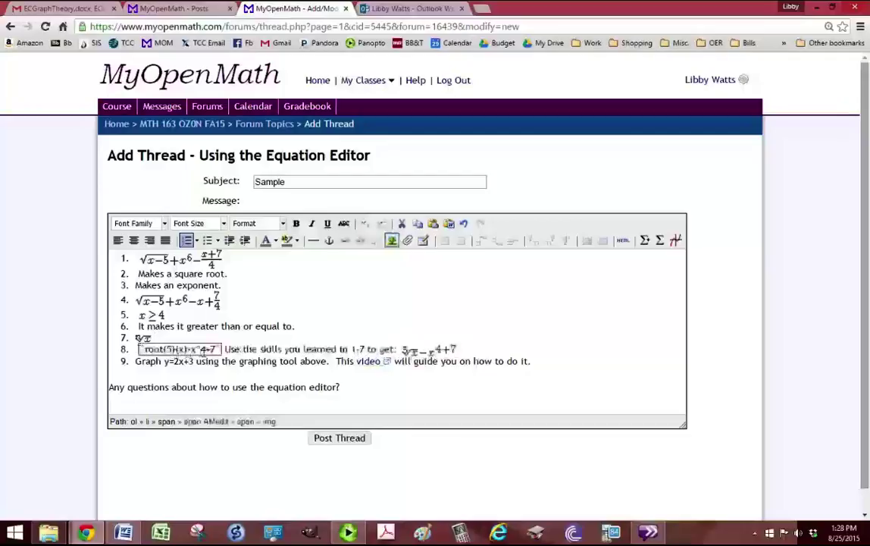
{"action": "left_click", "coordinate": [198, 350]}
{"action": "type", "text": "("}
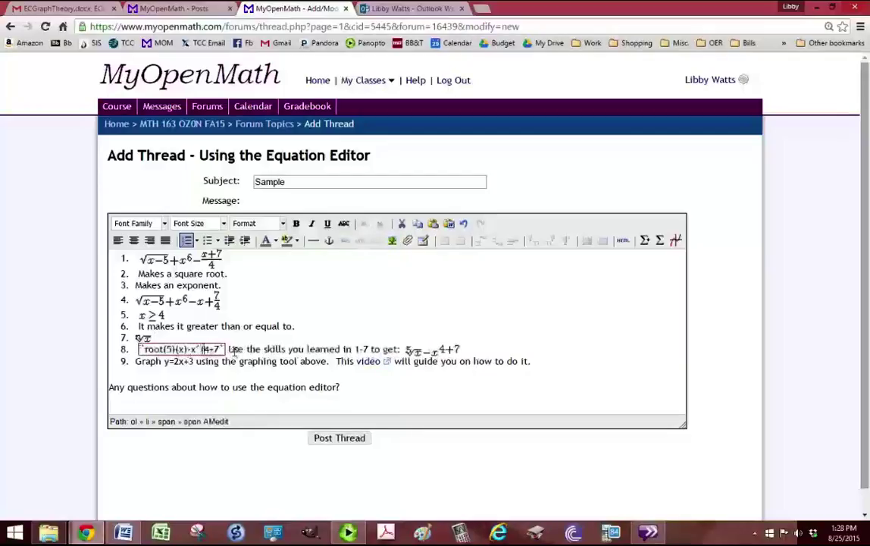
{"action": "key", "text": "End"}
{"action": "type", "text": ")(x)"}
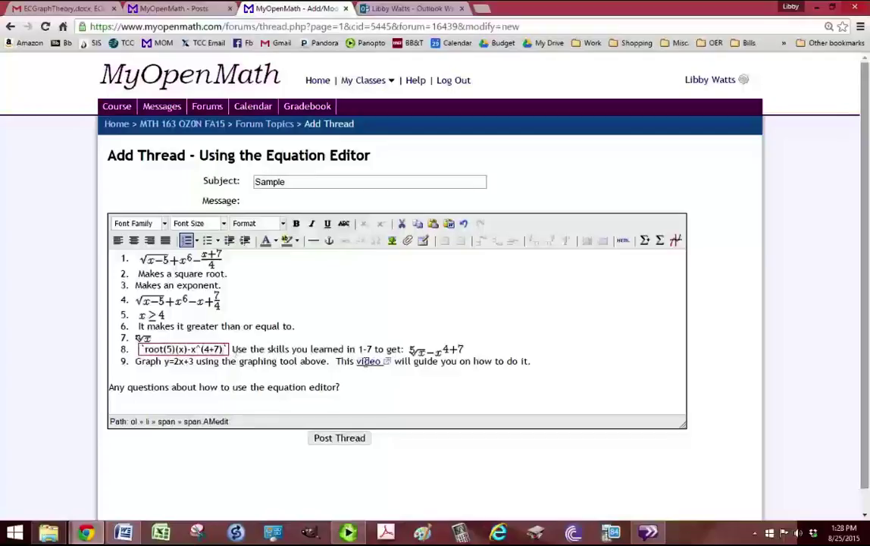
{"action": "left_click", "coordinate": [369, 360]}
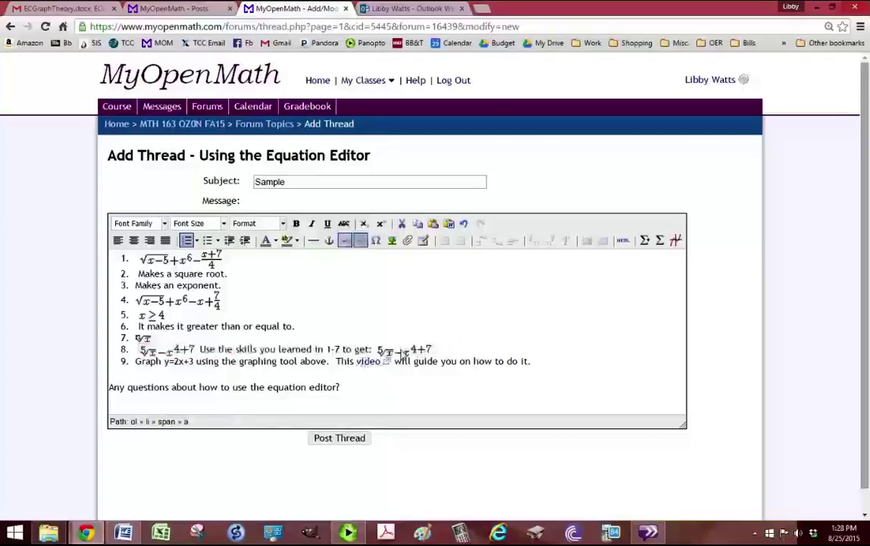
{"action": "left_click_drag", "start_coordinate": [199, 350], "coordinate": [453, 353]}
{"action": "key", "text": "BackSpace"}
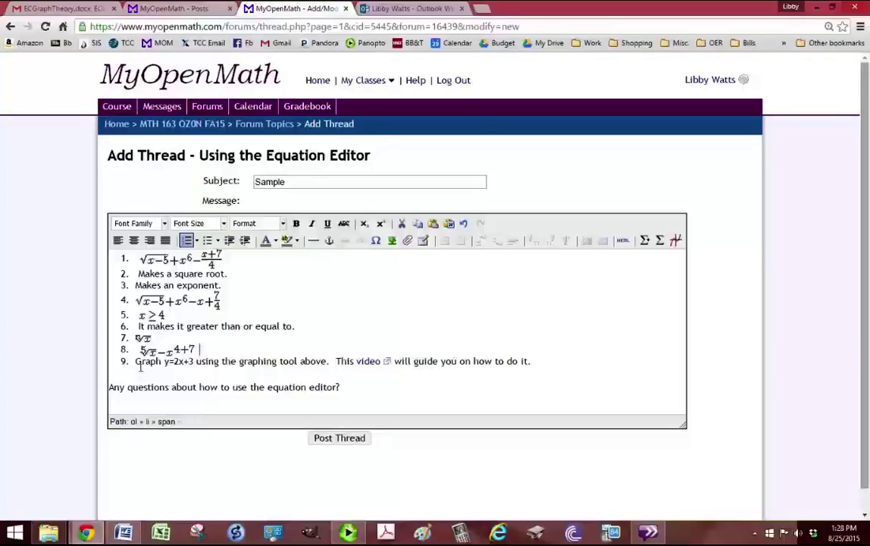
- Insert a graph of f(x)=2x+3 from -10 to 10 before the item 9 instruction text
{"action": "left_click", "coordinate": [674, 241]}
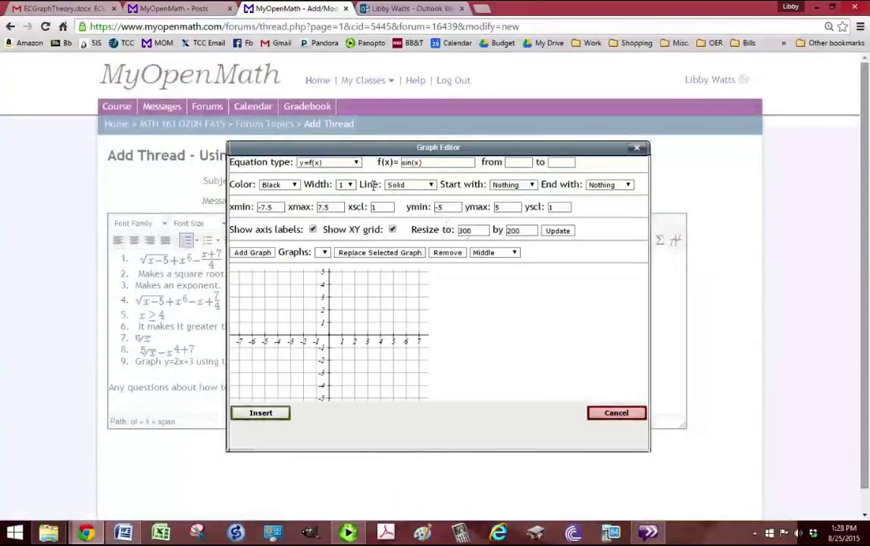
{"action": "left_click_drag", "start_coordinate": [422, 163], "coordinate": [381, 168]}
{"action": "type", "text": "x"}
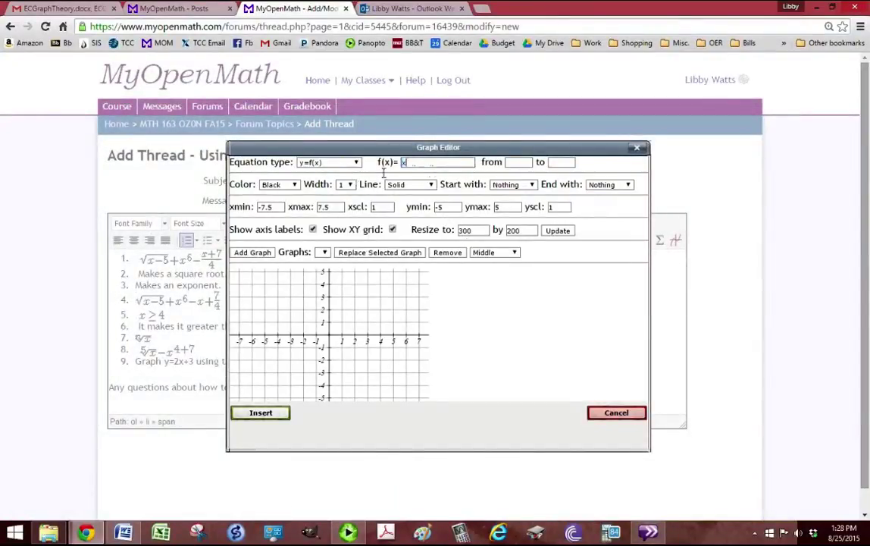
{"action": "type", "text": "2x+3"}
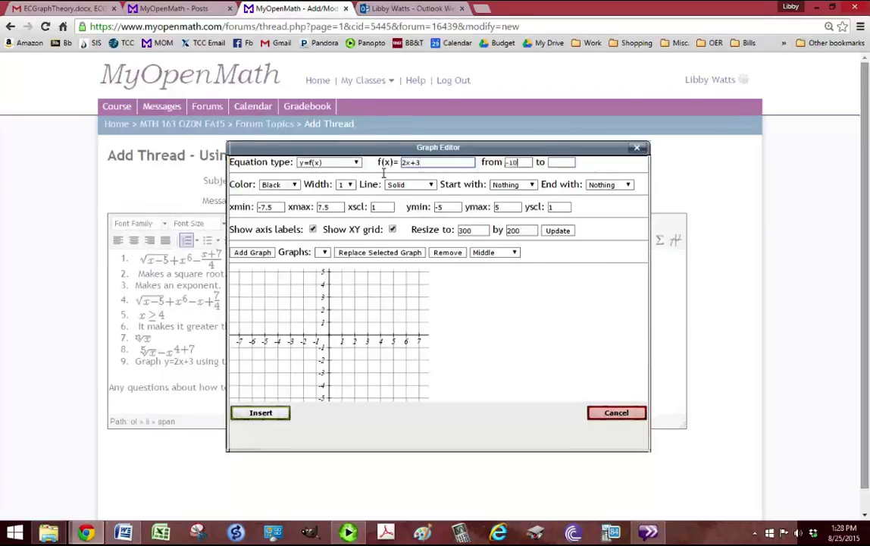
{"action": "key", "text": "Tab"}
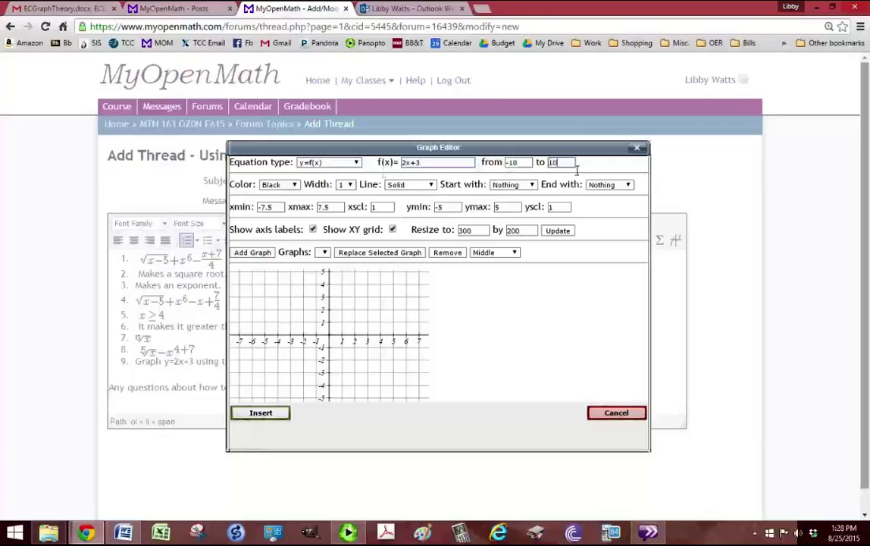
{"action": "left_click", "coordinate": [251, 254]}
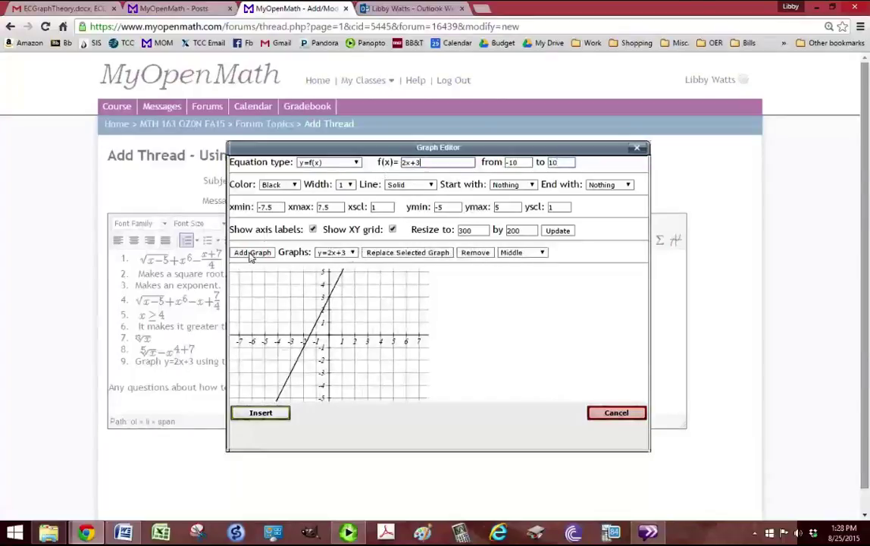
{"action": "left_click", "coordinate": [262, 413]}
- Delete the entire item 9 instruction text beside the inserted graph
{"action": "scroll", "coordinate": [334, 296], "scroll_direction": "down", "scroll_amount": 3}
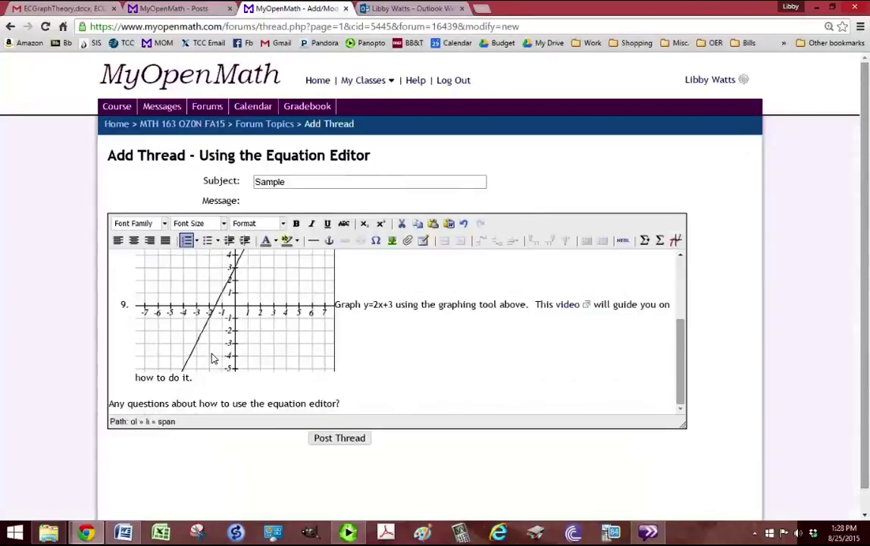
{"action": "left_click_drag", "start_coordinate": [341, 287], "coordinate": [666, 302]}
{"action": "key", "text": "Delete"}
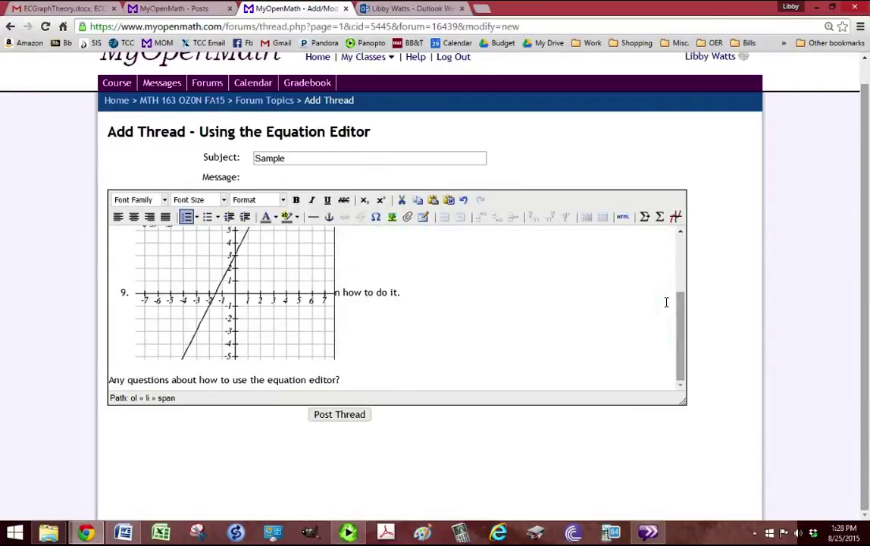
{"action": "key", "text": "Delete"}
{"action": "key", "text": "Delete"}
{"action": "key", "text": "Delete"}
{"action": "key", "text": "Delete"}
{"action": "key", "text": "Delete"}
{"action": "key", "text": "Delete"}
{"action": "key", "text": "Delete"}
{"action": "key", "text": "Delete"}
{"action": "key", "text": "Delete"}
{"action": "key", "text": "Delete"}
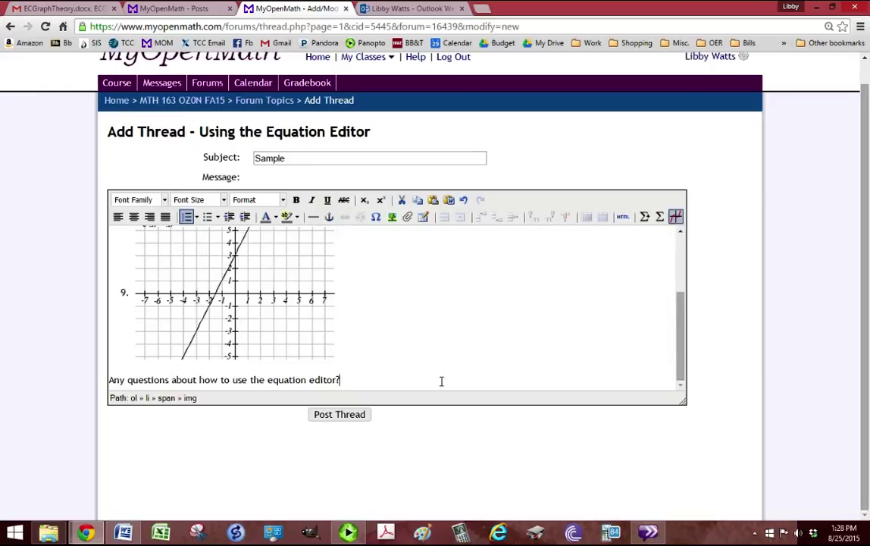
- Leave the closing question about the equation editor unanswered and post the Sample thread
{"action": "left_click", "coordinate": [371, 394]}
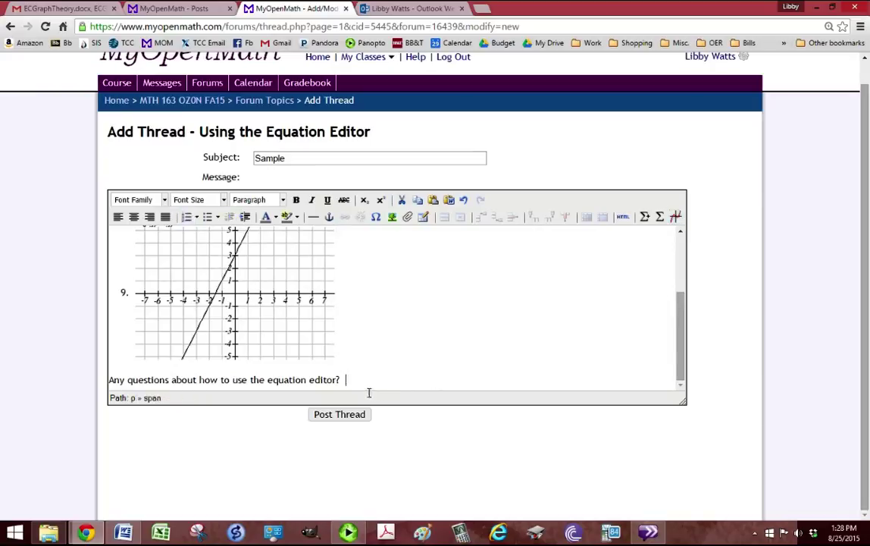
{"action": "left_click", "coordinate": [352, 414]}
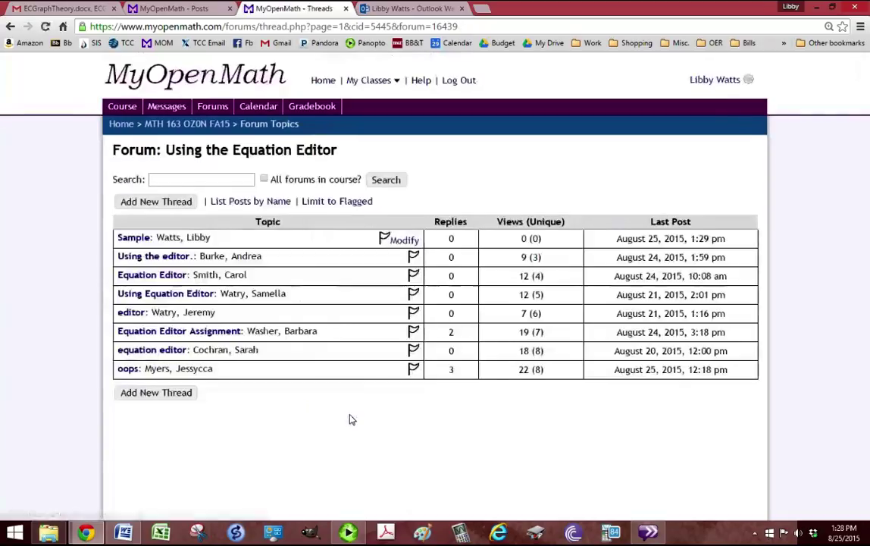